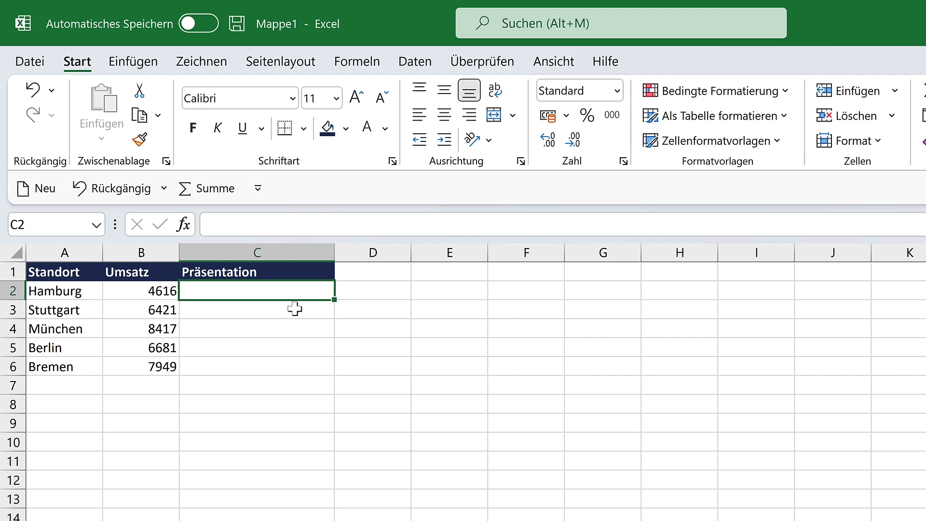
# - Select the location names and revenue values to review the data
pyautogui.click(161, 310)
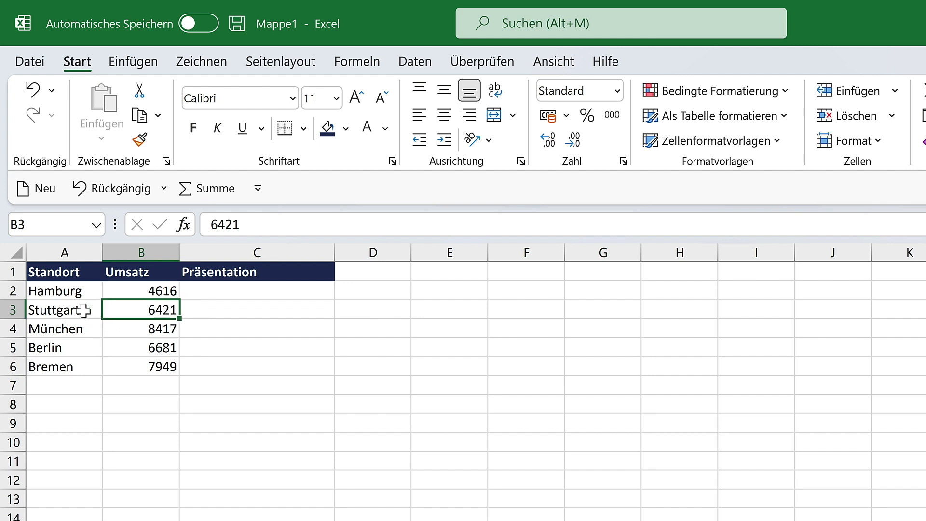
pyautogui.moveTo(80, 292); pyautogui.dragTo(78, 367)
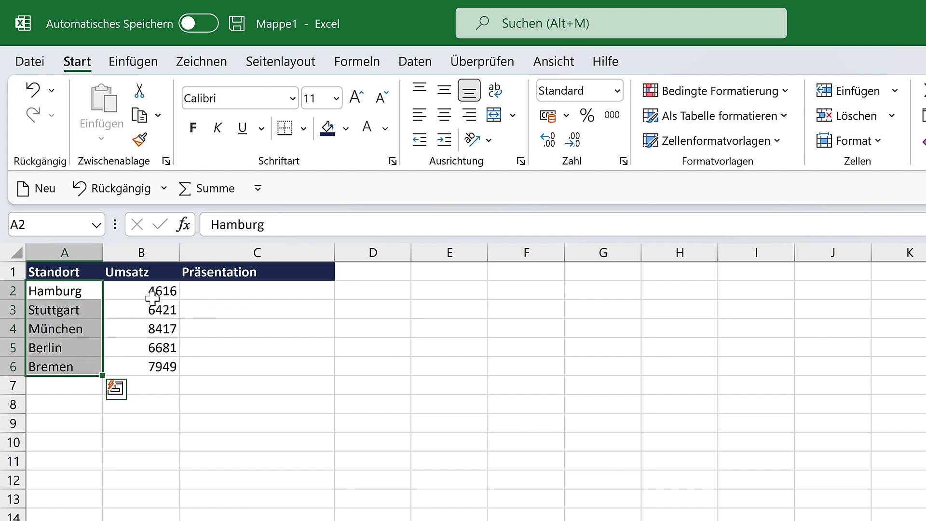
pyautogui.moveTo(132, 291); pyautogui.dragTo(153, 367)
# - Enter =A2&B2 in C2 so it shows Hamburg4616
pyautogui.click(265, 294)
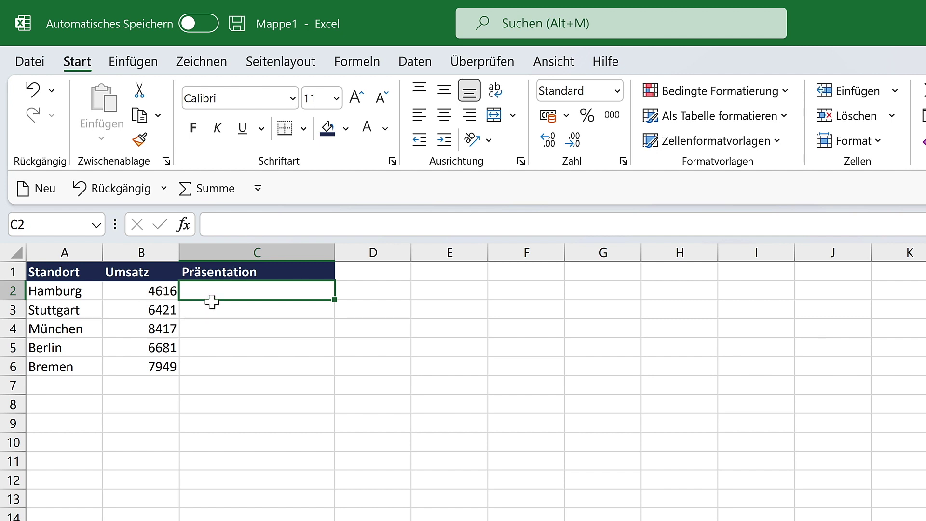
pyautogui.write('=')
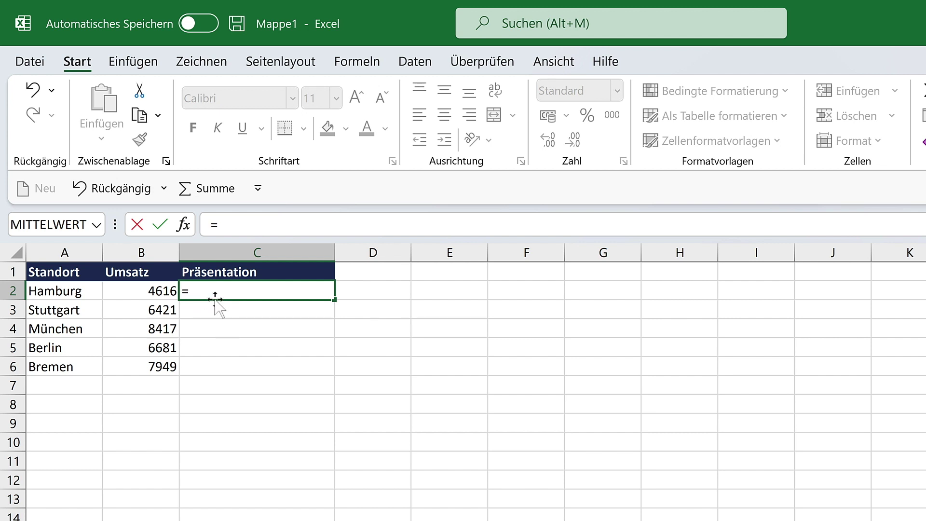
pyautogui.click(83, 294)
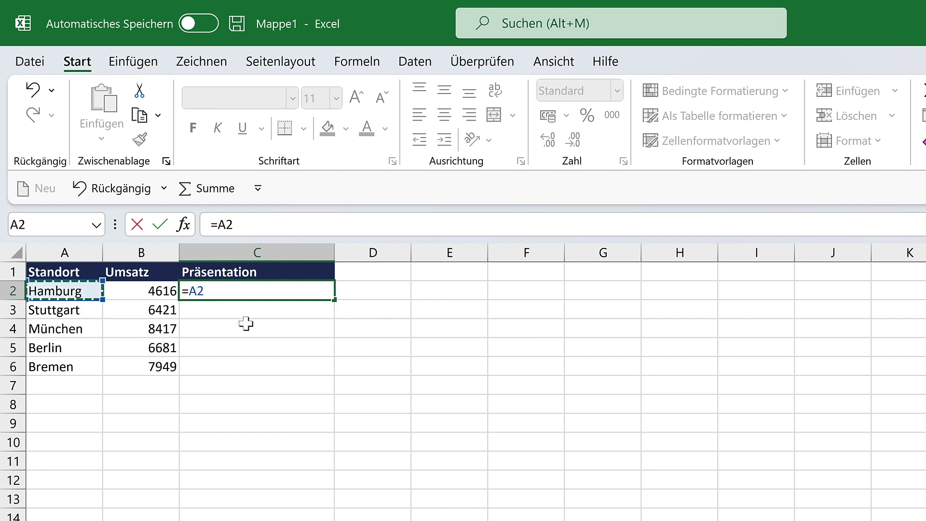
pyautogui.write('&')
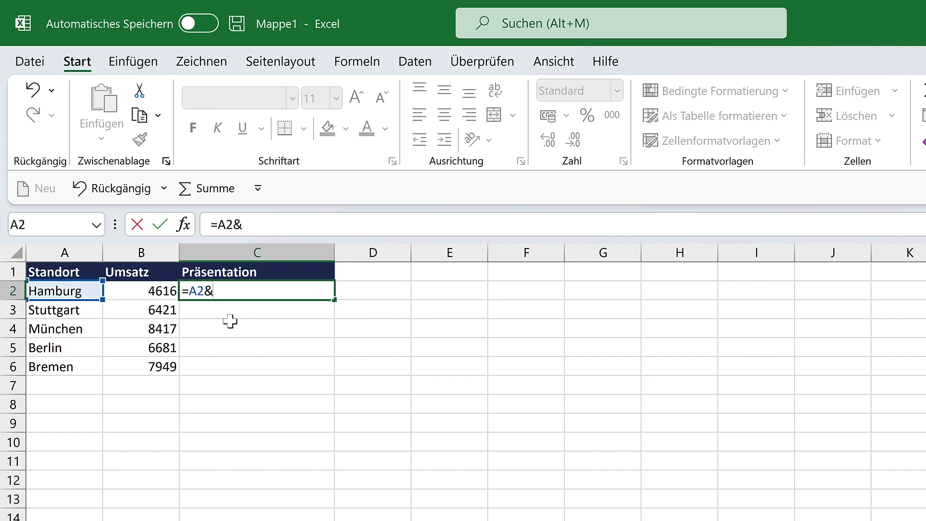
pyautogui.click(149, 292)
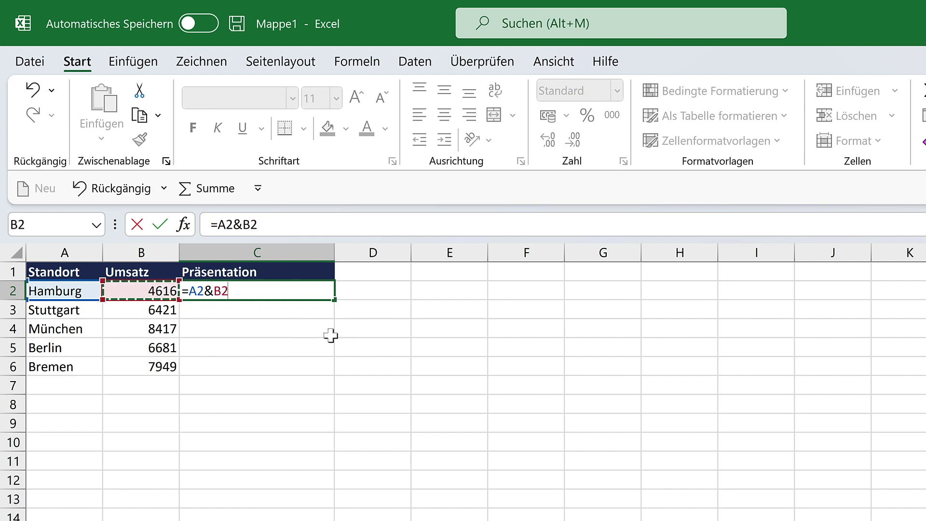
pyautogui.hotkey('ctrl', 'Return')
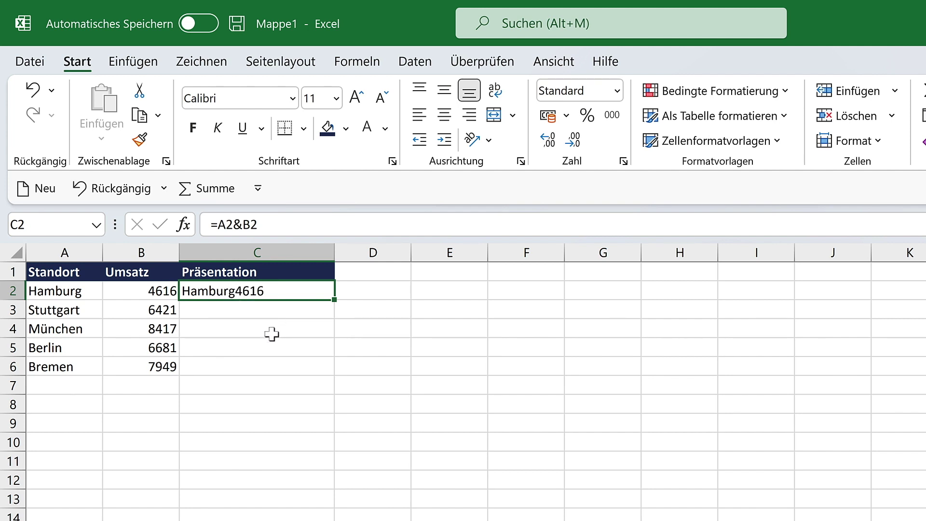
# - Extend C2's formula to =A2&B2&B3, giving Hamburg46166421
pyautogui.click(244, 223)
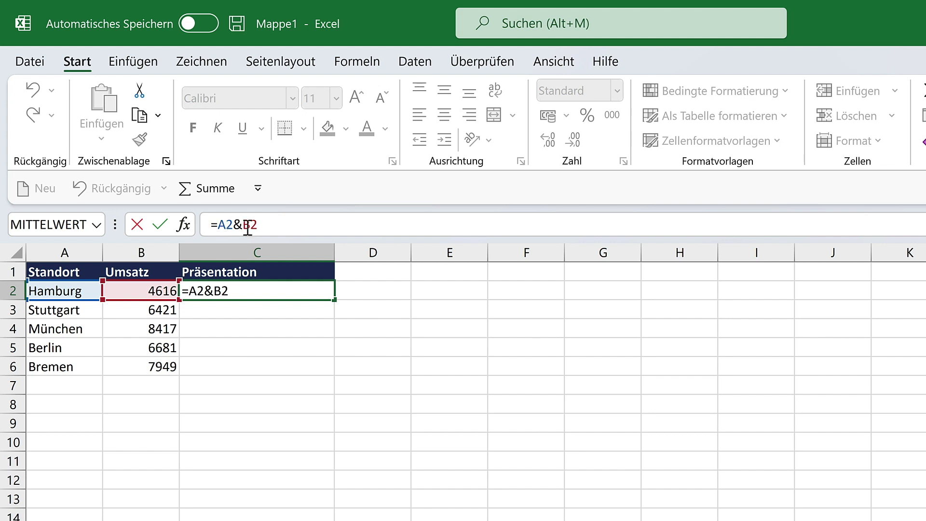
pyautogui.click(272, 230)
pyautogui.write('&')
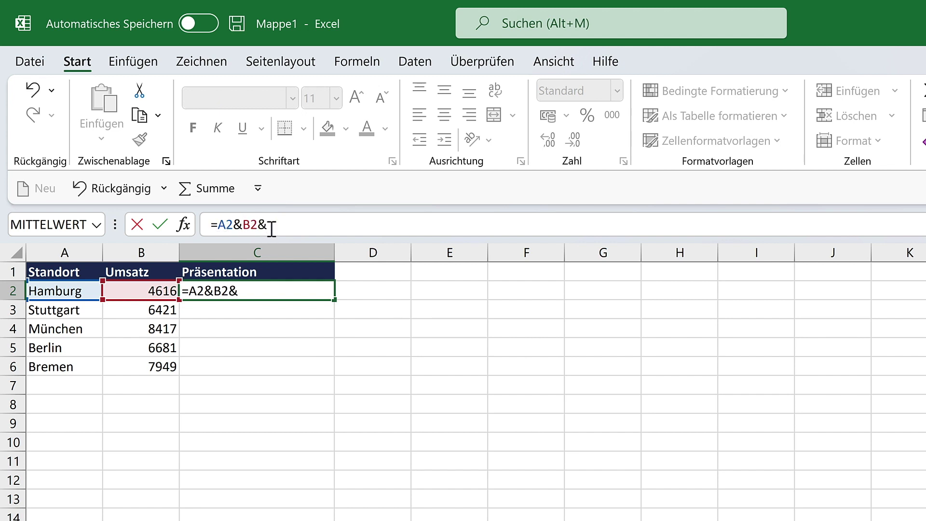
pyautogui.click(139, 311)
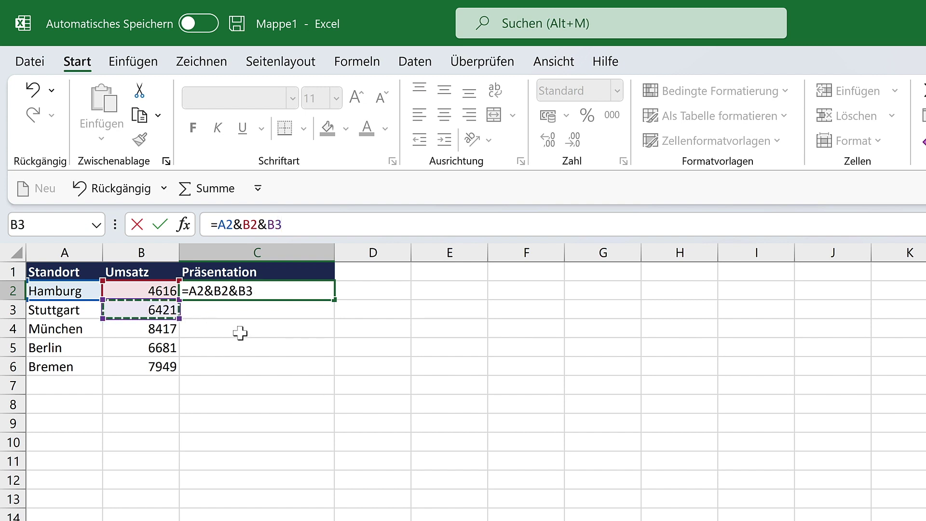
pyautogui.hotkey('ctrl', 'Return')
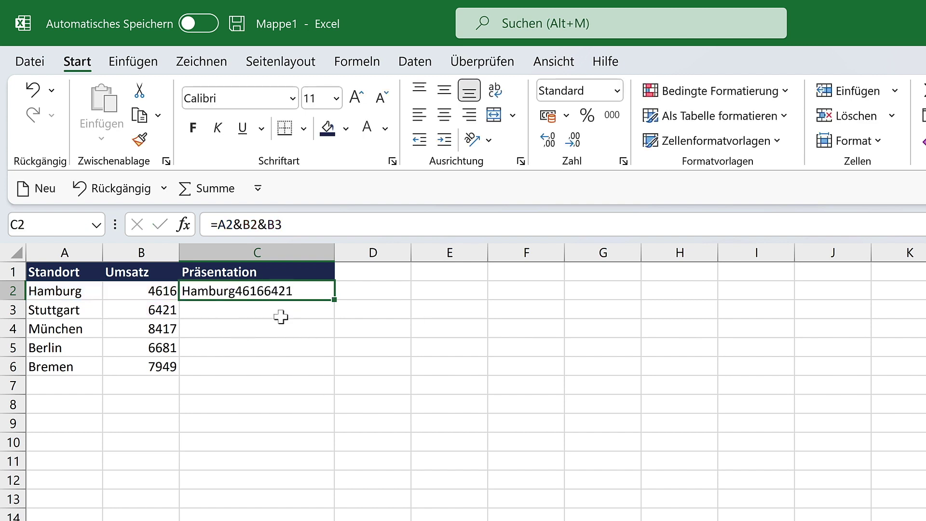
# - Delete &B3 from the formula so it reads =A2&B2 again
pyautogui.click(277, 226)
pyautogui.moveTo(258, 225); pyautogui.dragTo(286, 226)
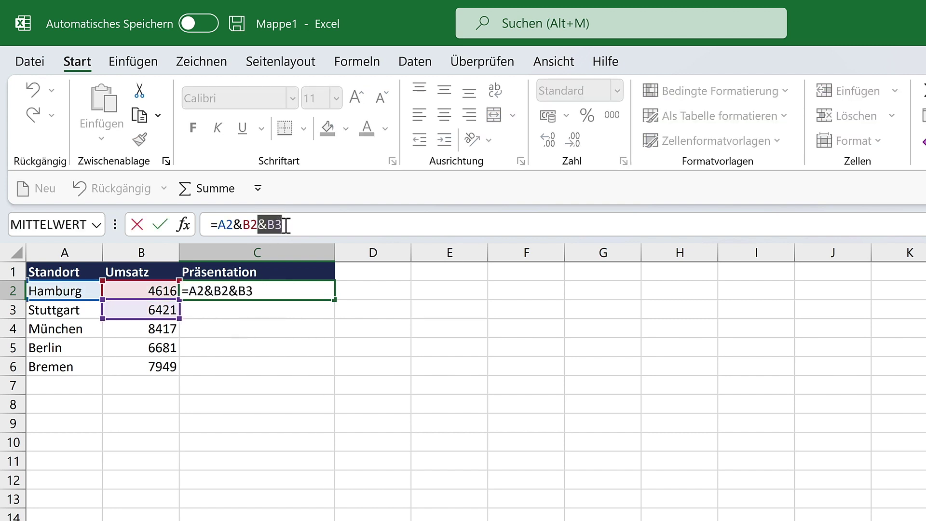
pyautogui.press('BackSpace')
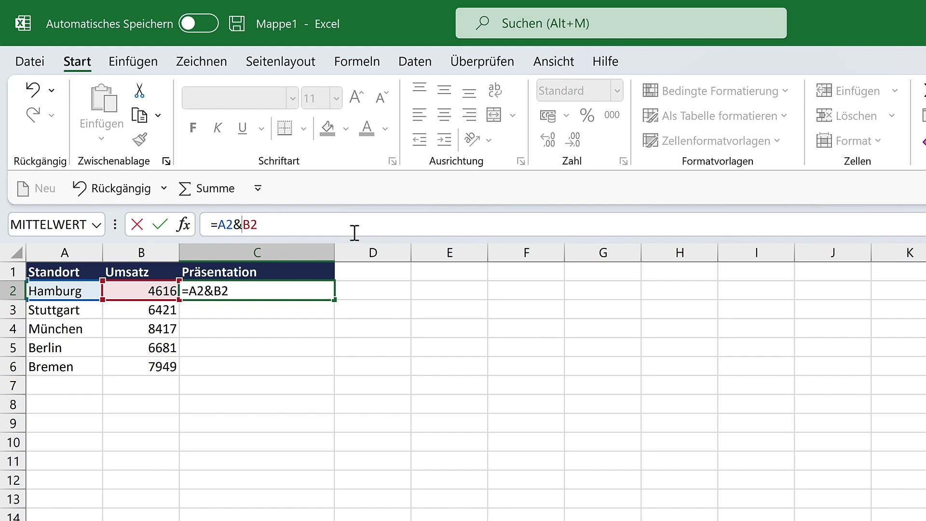
# - Insert a quoted space separator between A2 and B2 in C2's formula
pyautogui.write('""')
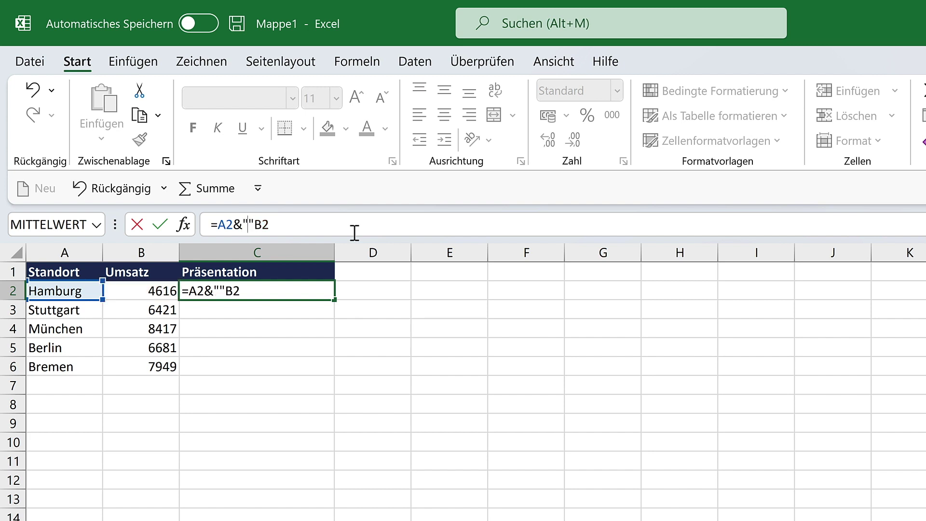
pyautogui.click(260, 230)
pyautogui.write('&')
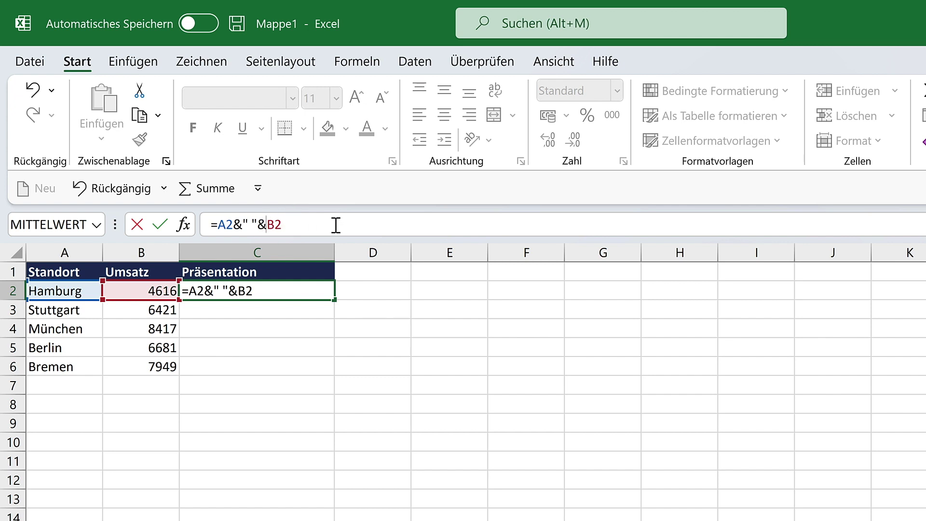
pyautogui.hotkey('ctrl', 'Return')
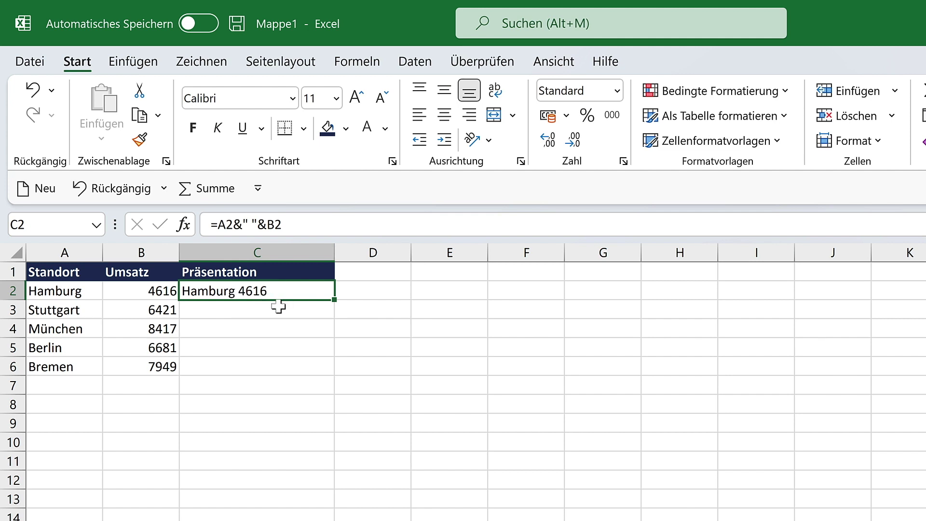
# - Change the separator to ": " so C2 reads Hamburg: 4616
pyautogui.click(250, 226)
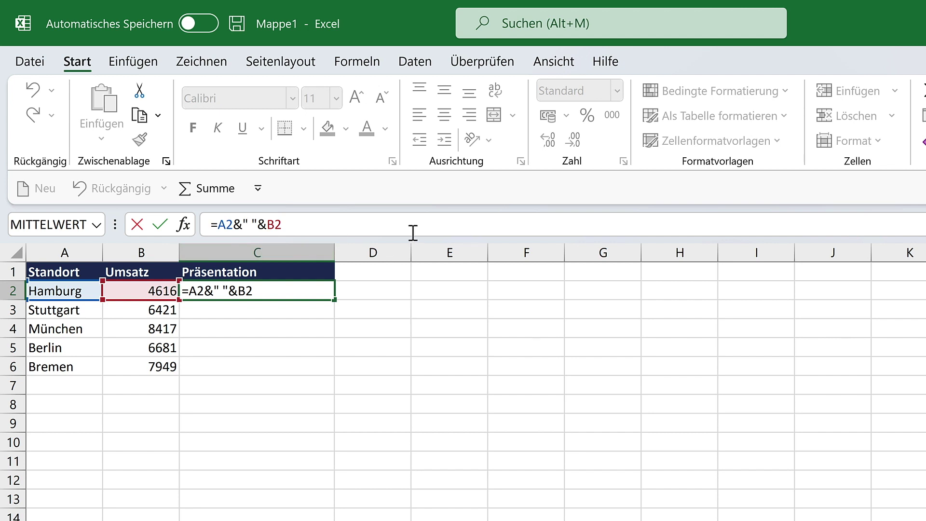
pyautogui.press('Delete')
pyautogui.write(':')
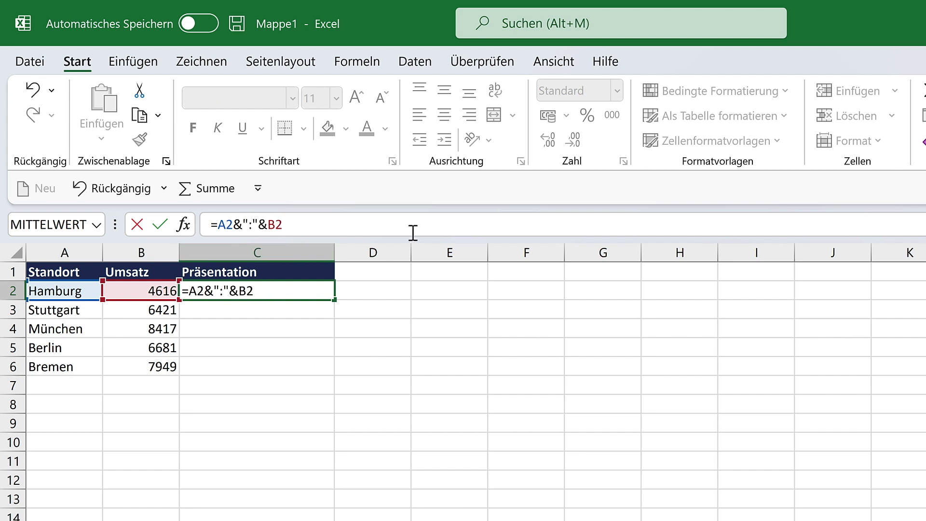
pyautogui.hotkey('ctrl', 'Return')
pyautogui.click(251, 225)
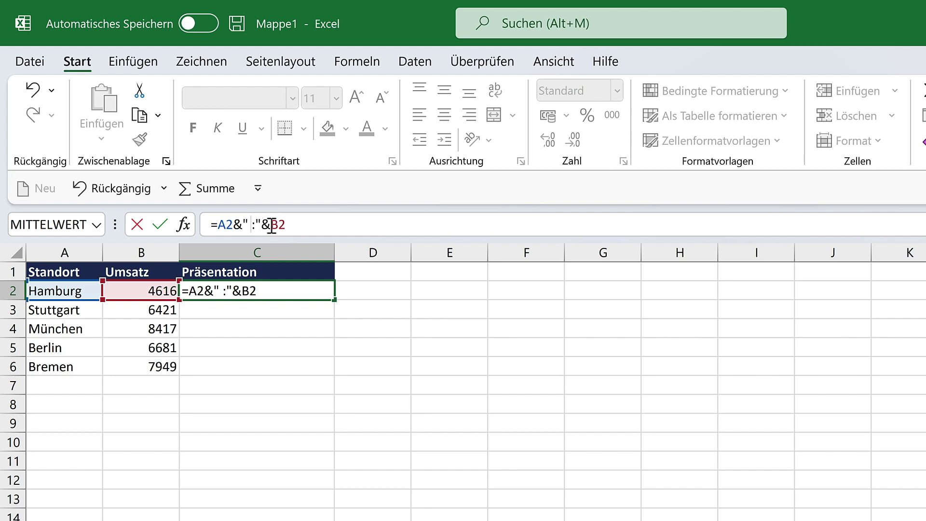
pyautogui.click(256, 225)
pyautogui.hotkey('ctrl', 'Return')
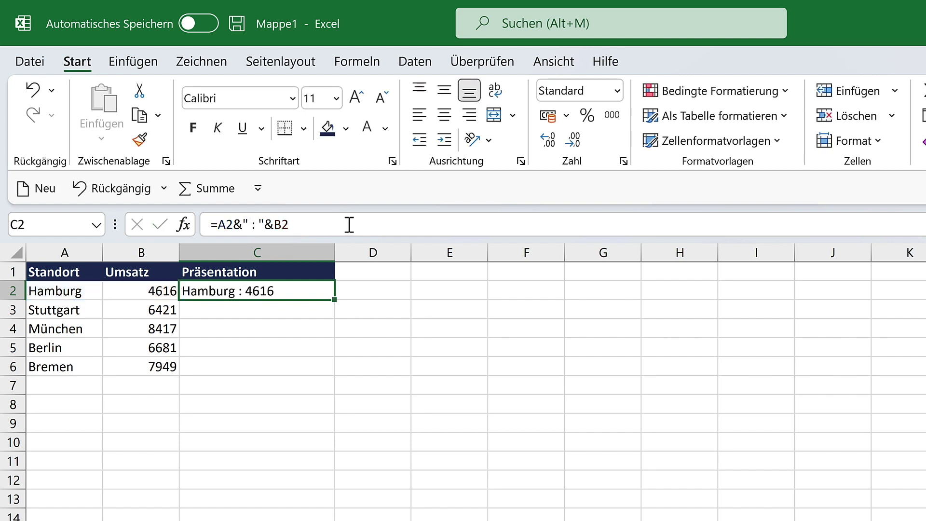
pyautogui.click(254, 227)
pyautogui.press('BackSpace')
pyautogui.hotkey('ctrl', 'Return')
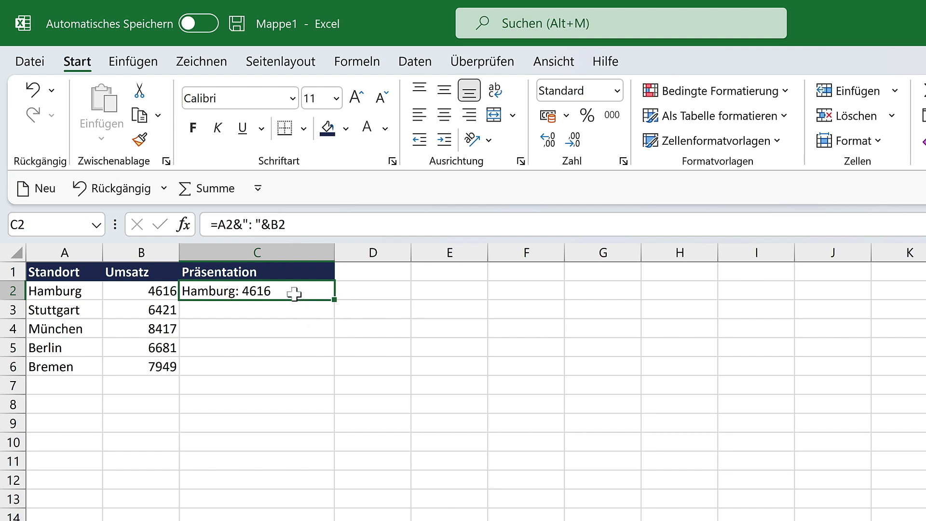
# - Wrap B2 in TEXT with an empty format: =A2&": "&TEXT(B2;"")
pyautogui.click(285, 223)
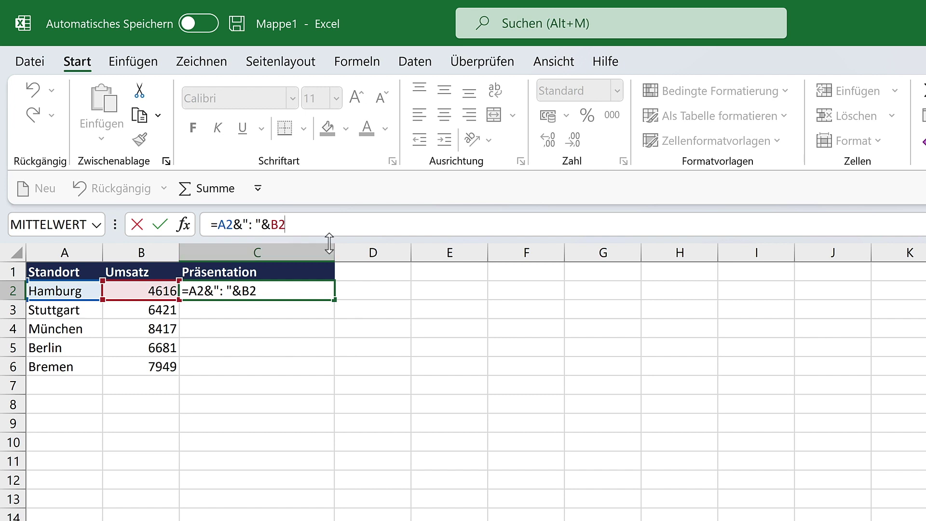
pyautogui.click(270, 225)
pyautogui.write('TEXT')
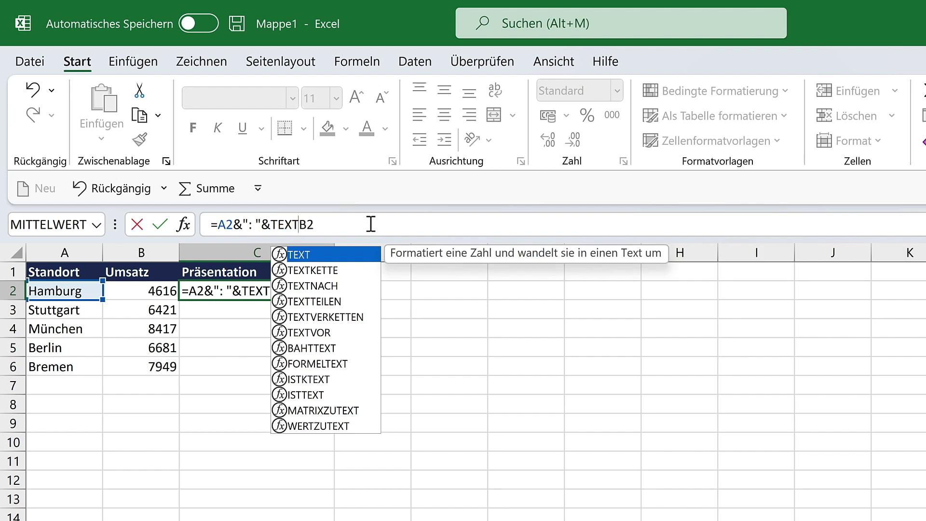
pyautogui.write('(')
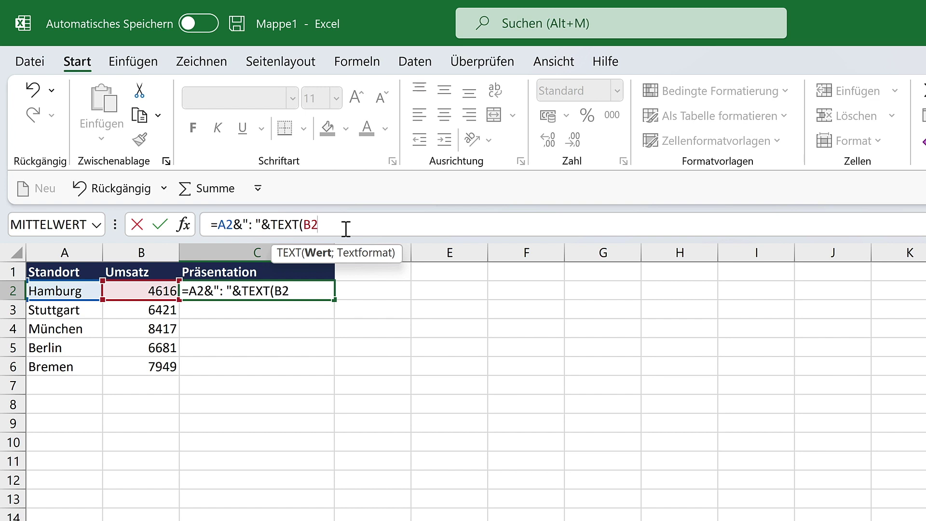
pyautogui.write(';""')
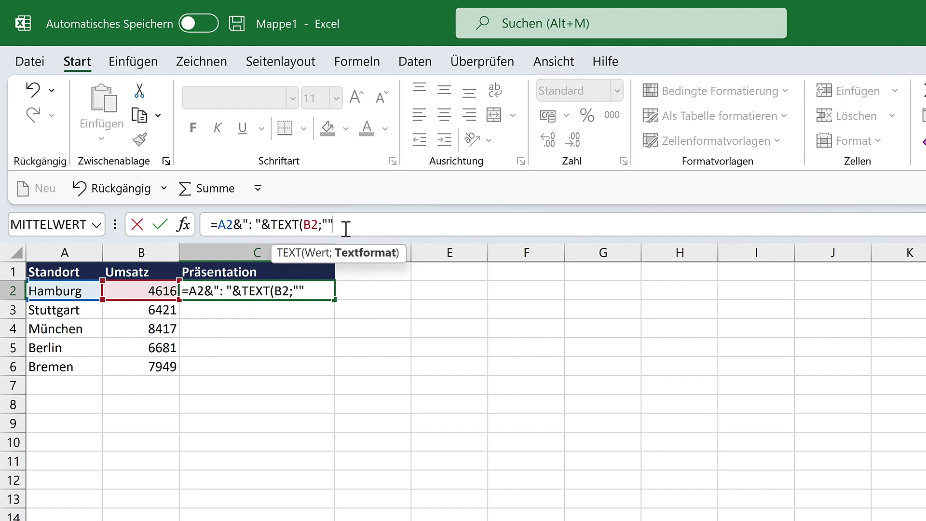
pyautogui.write(')')
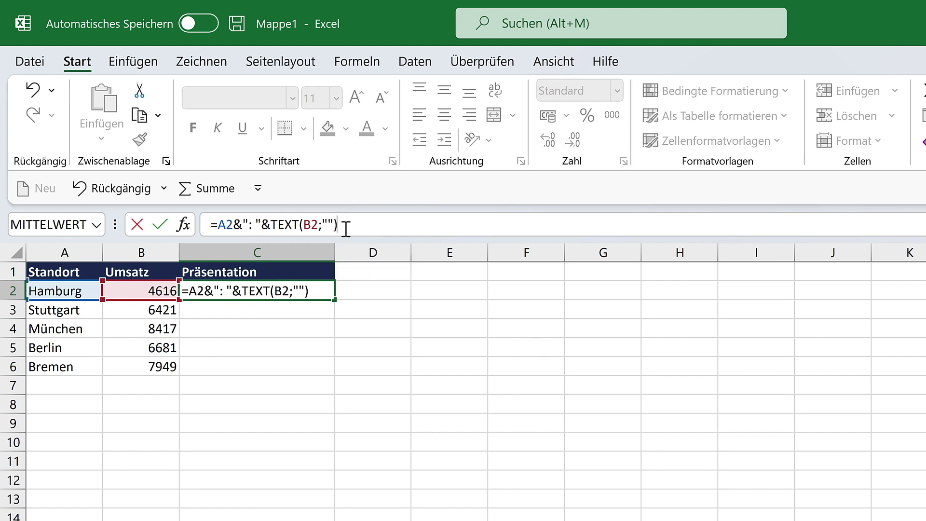
pyautogui.hotkey('ctrl', 'Return')
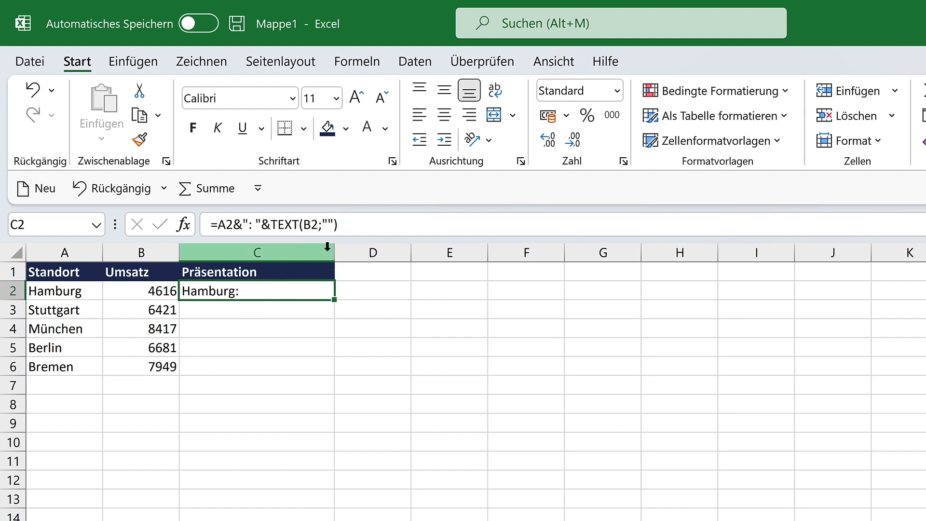
pyautogui.click(330, 224)
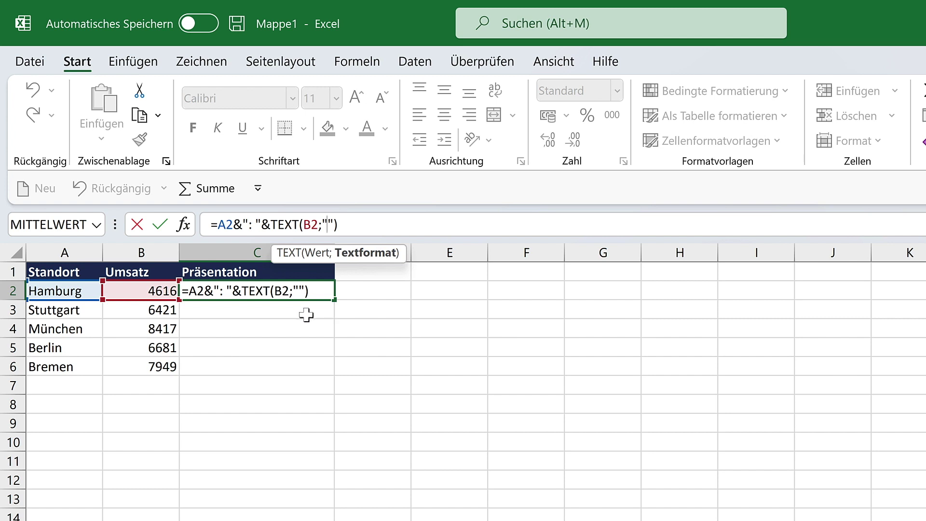
pyautogui.press('Return')
pyautogui.click(305, 296)
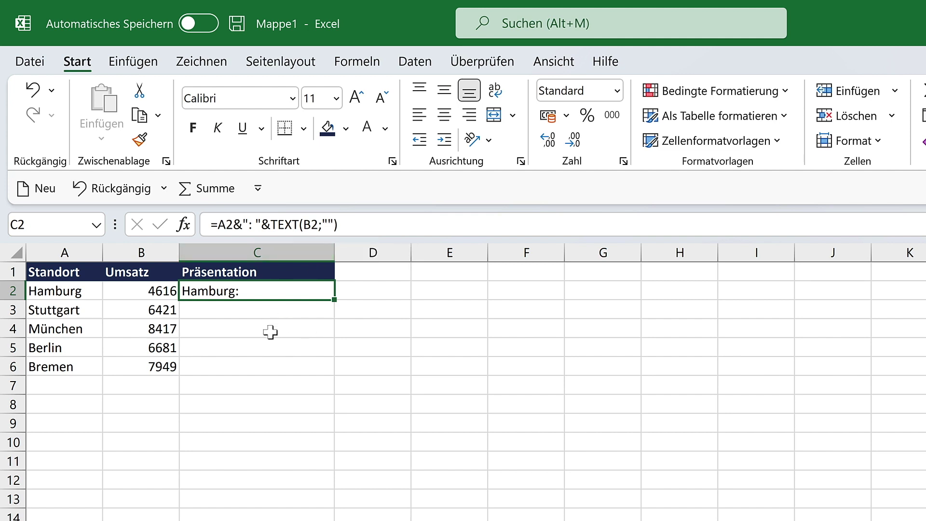
# - Select B2 and open the Zellen formatieren dialog for its revenue
pyautogui.click(151, 295)
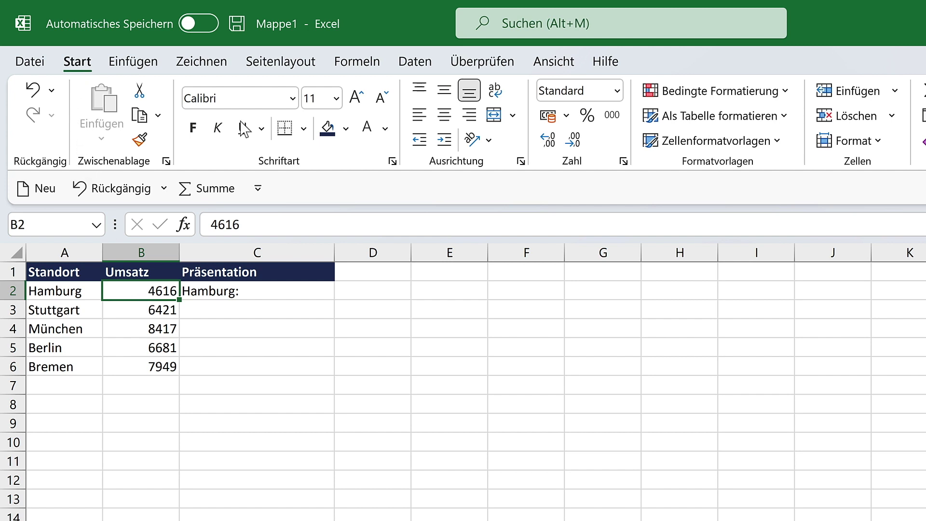
pyautogui.click(617, 91)
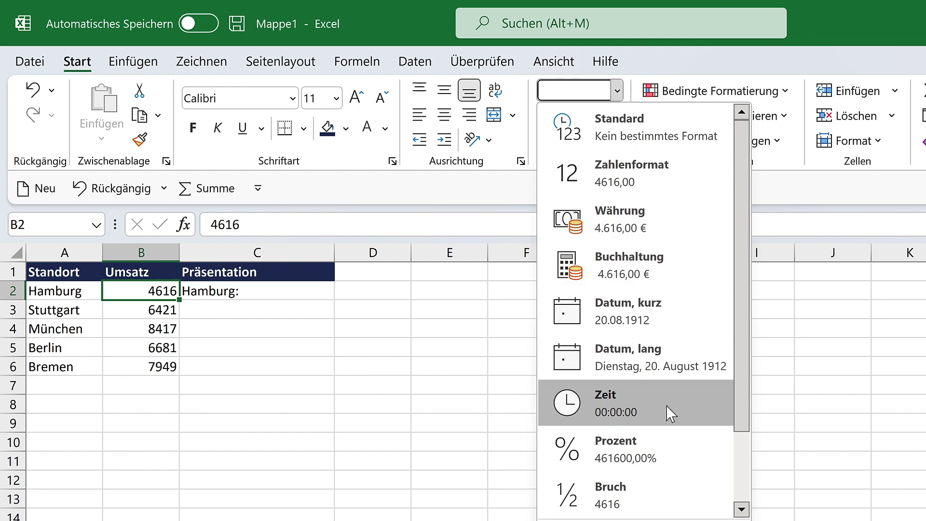
pyautogui.hotkey('ctrl', '1')
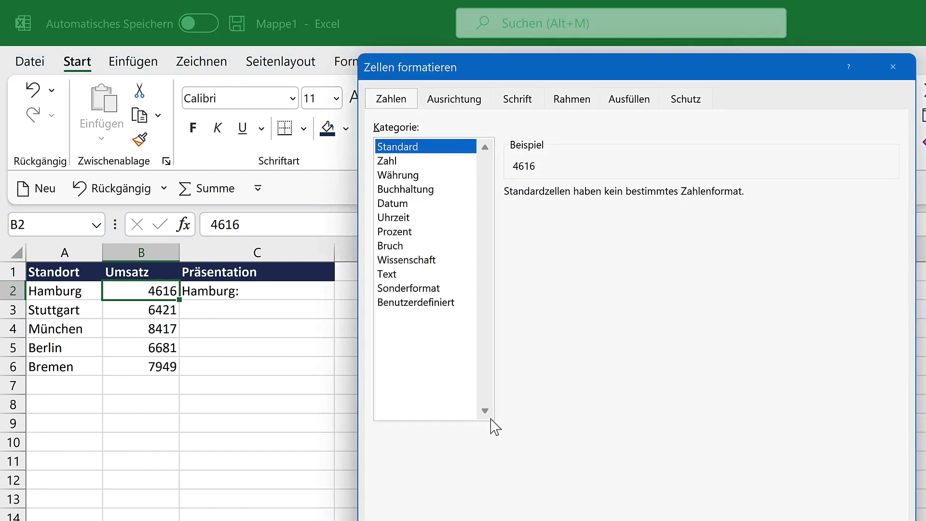
# - Browse the currency and Benutzerdefiniert formats, trying #.##0 and #.##0,00
pyautogui.moveTo(560, 85); pyautogui.dragTo(491, 93)
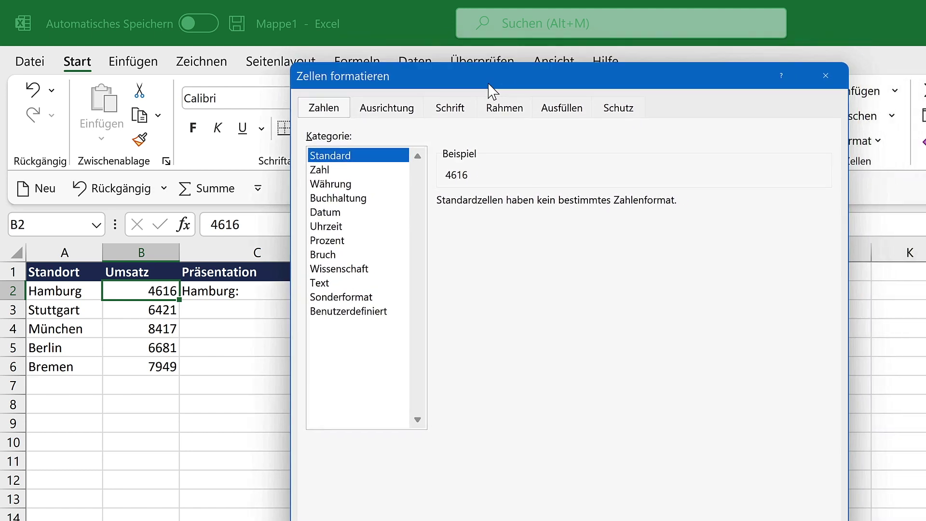
pyautogui.click(346, 184)
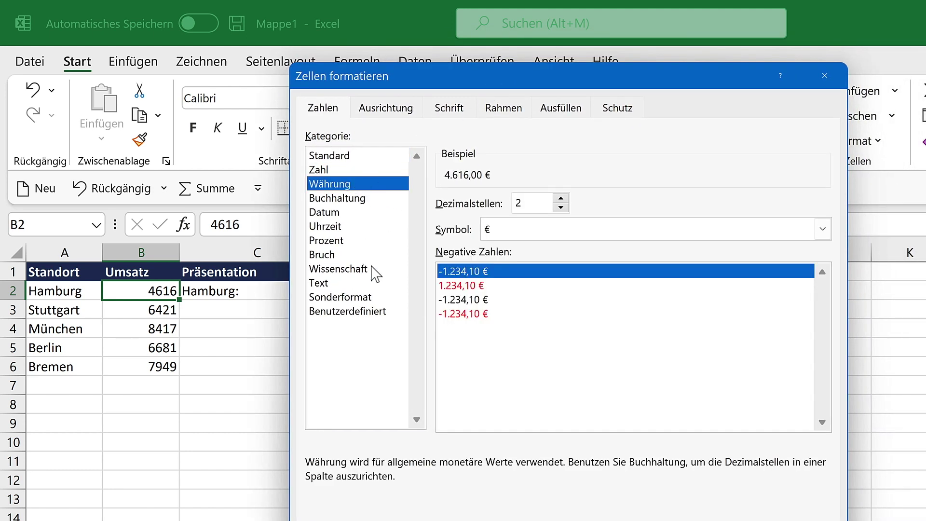
pyautogui.click(363, 312)
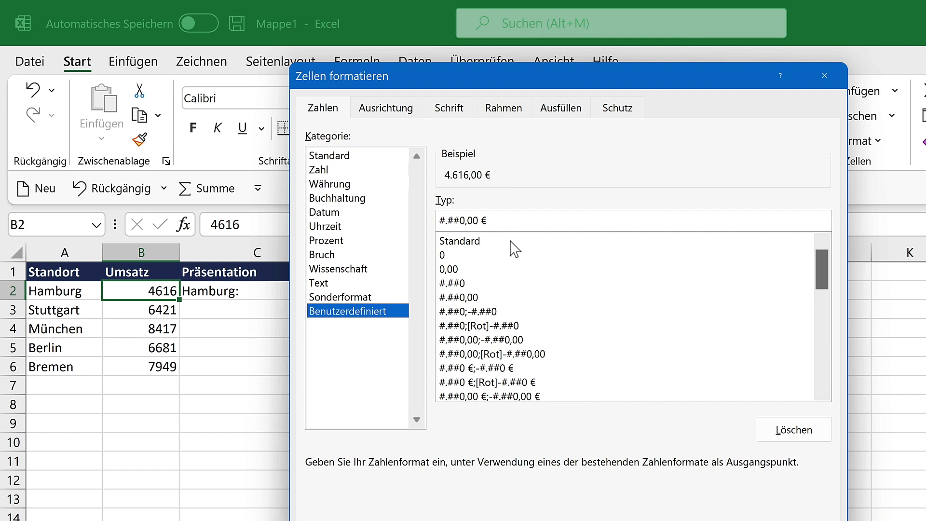
pyautogui.moveTo(497, 221); pyautogui.dragTo(437, 220)
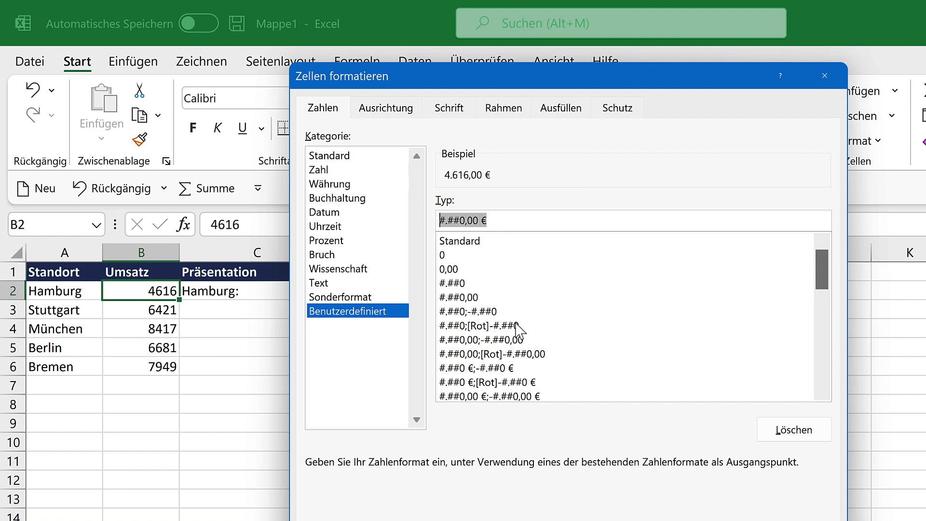
pyautogui.click(461, 283)
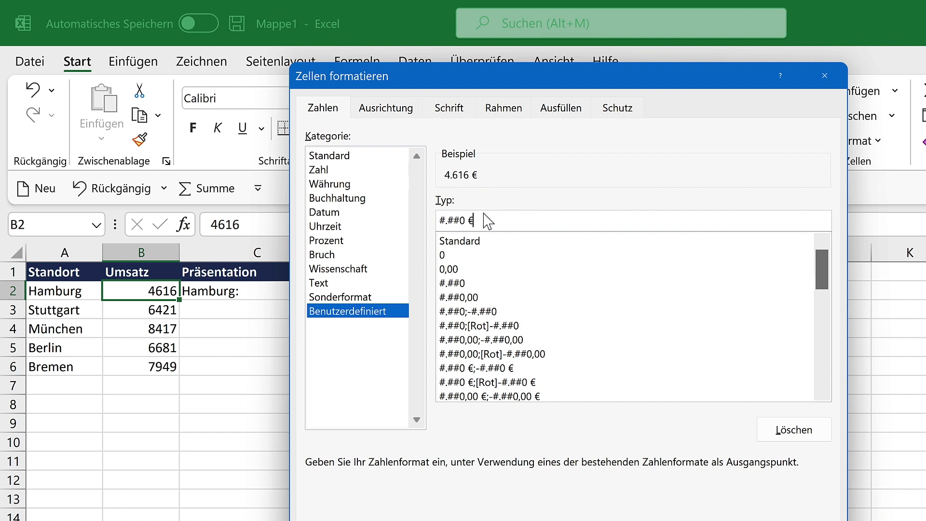
pyautogui.click(527, 221)
pyautogui.click(464, 298)
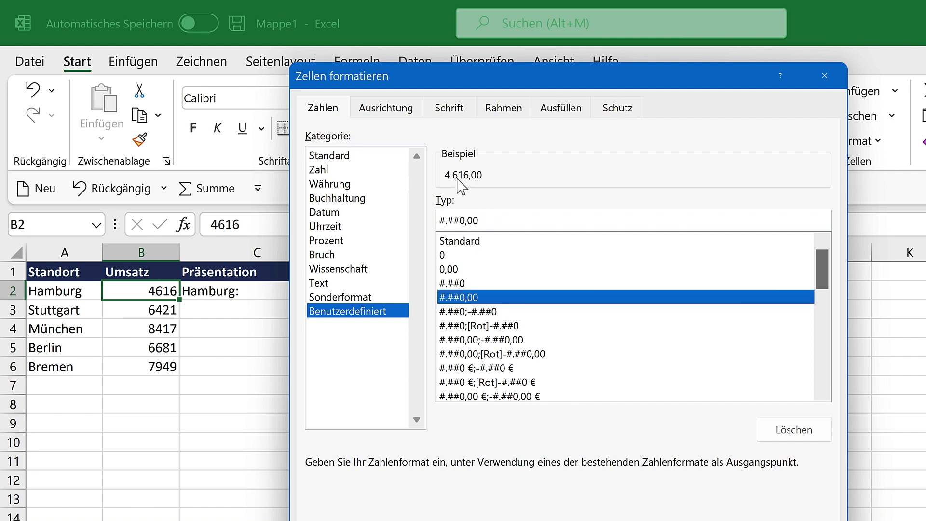
# - Copy the custom code #.##0,00 € and close the dialog without applying it
pyautogui.click(492, 220)
pyautogui.write('€')
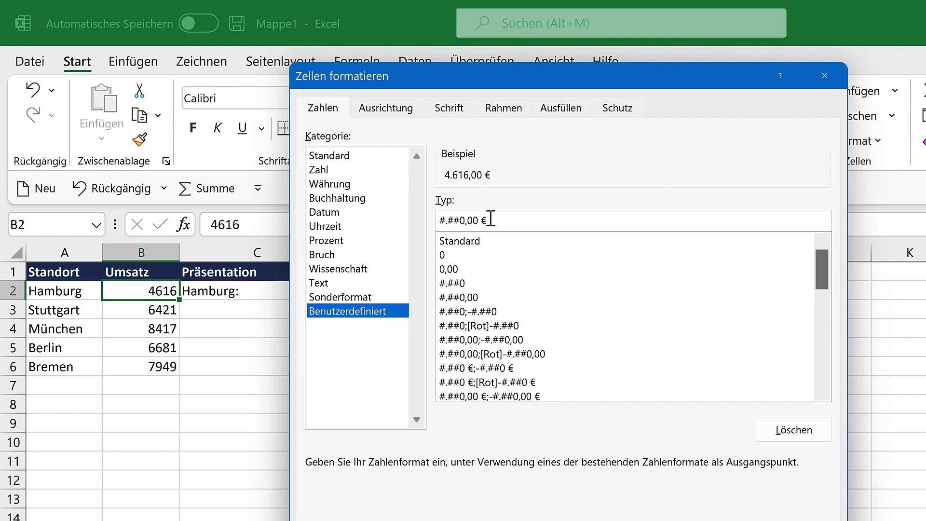
pyautogui.moveTo(490, 220); pyautogui.dragTo(429, 217)
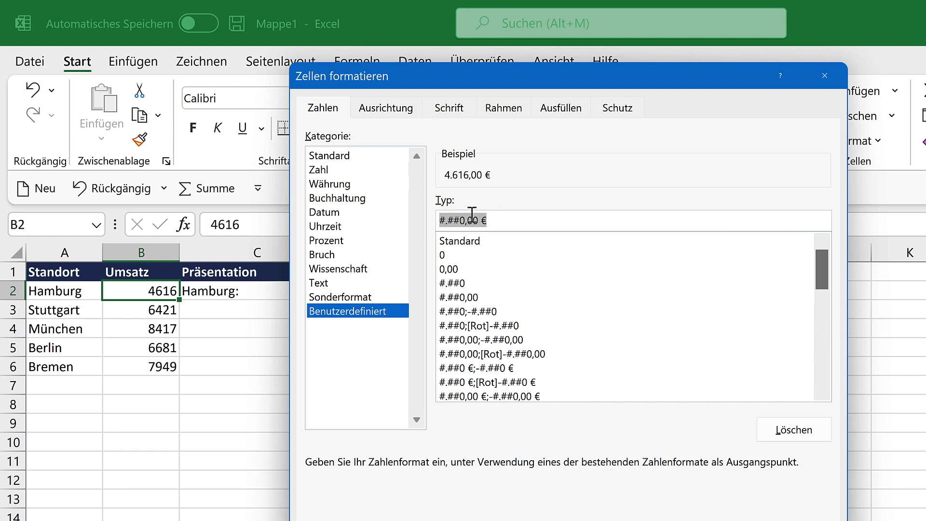
pyautogui.rightClick(464, 217)
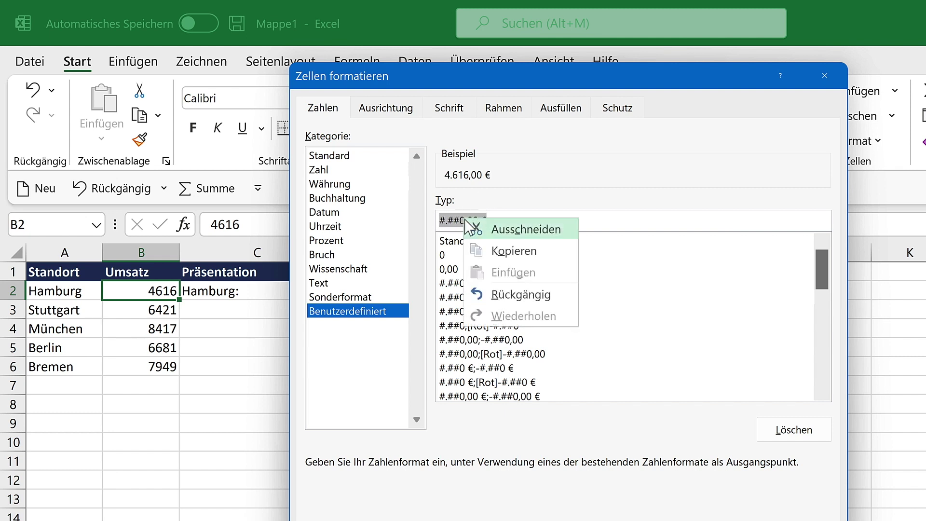
pyautogui.click(506, 248)
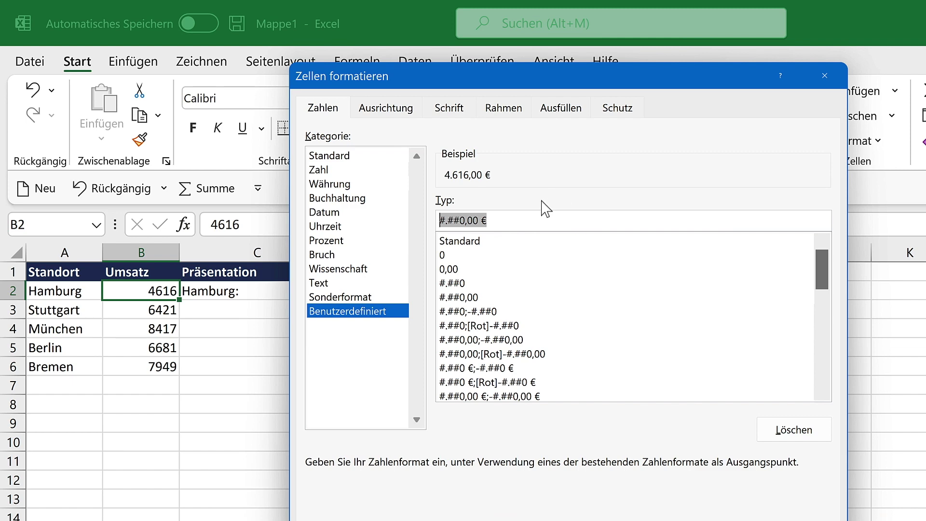
pyautogui.click(824, 75)
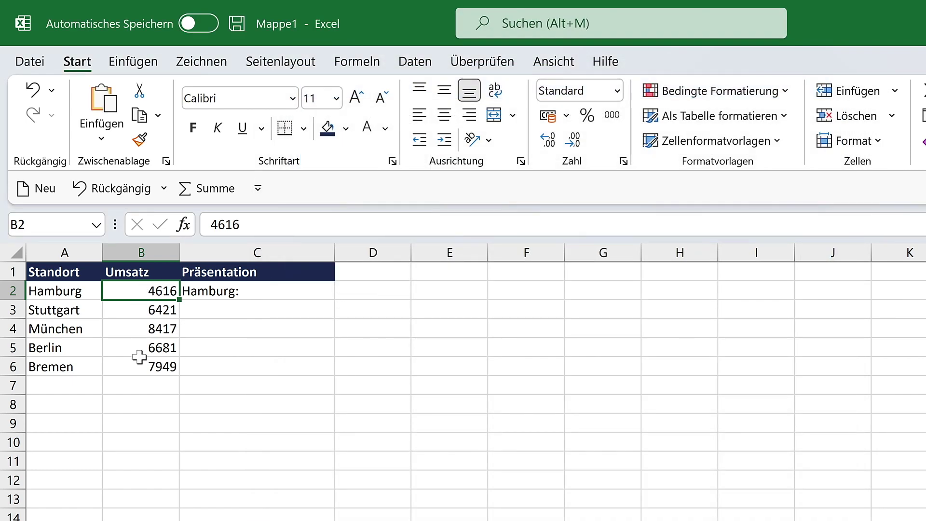
# - Paste #.##0,00 € into C2's TEXT quotes and fill the formula down to C6
pyautogui.click(283, 294)
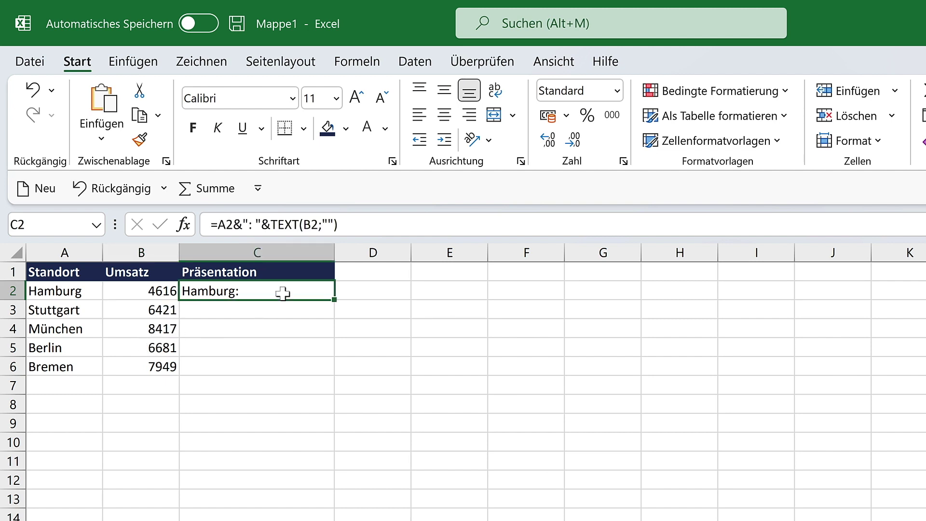
pyautogui.click(330, 226)
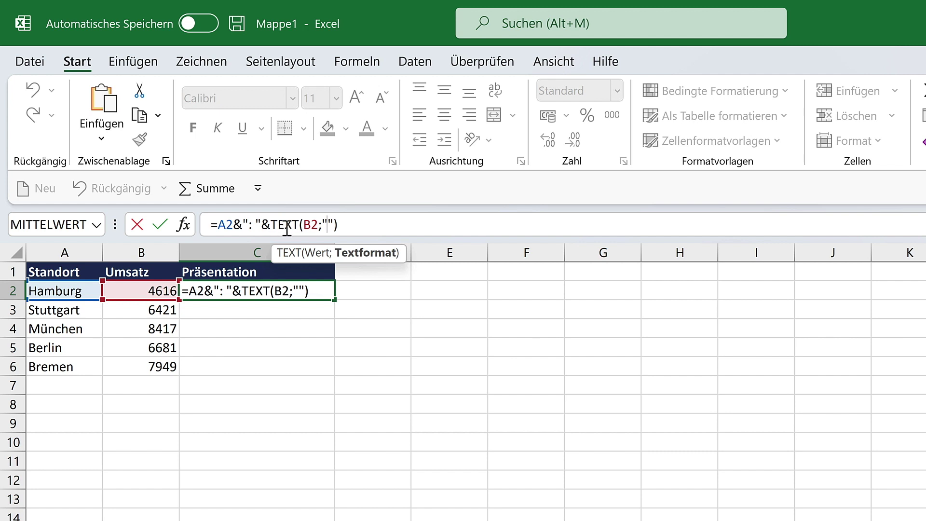
pyautogui.rightClick(328, 225)
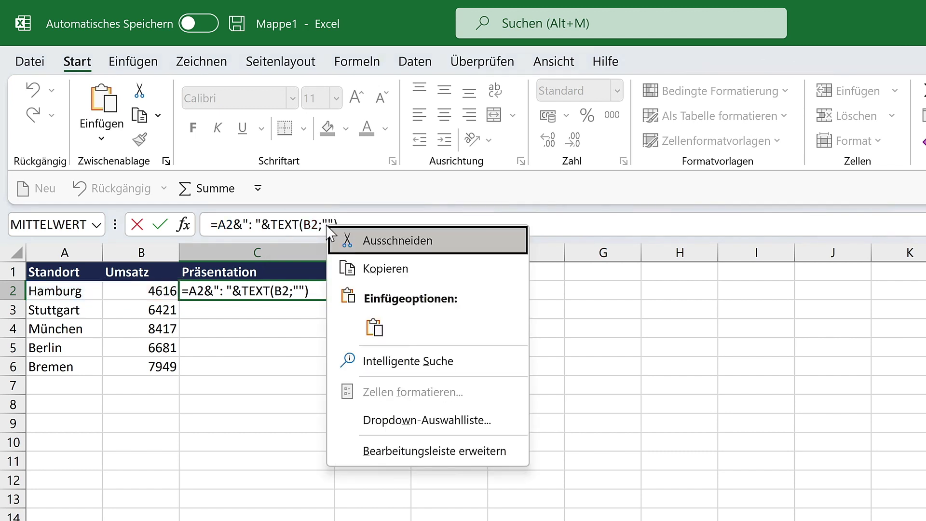
pyautogui.click(373, 319)
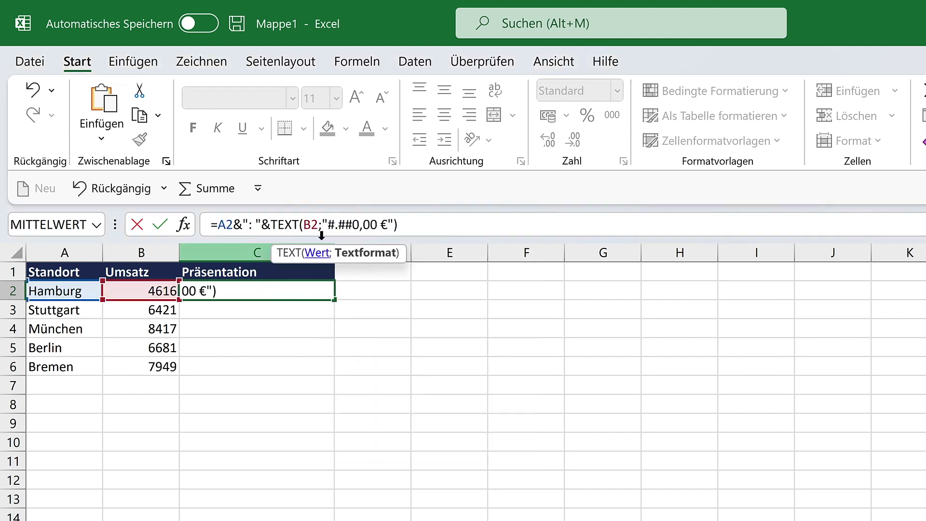
pyautogui.click(411, 225)
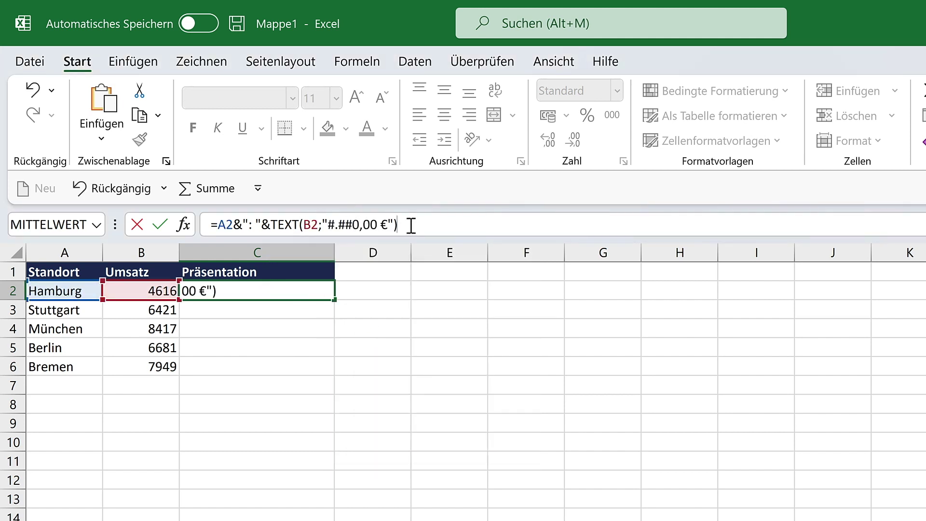
pyautogui.press('Return')
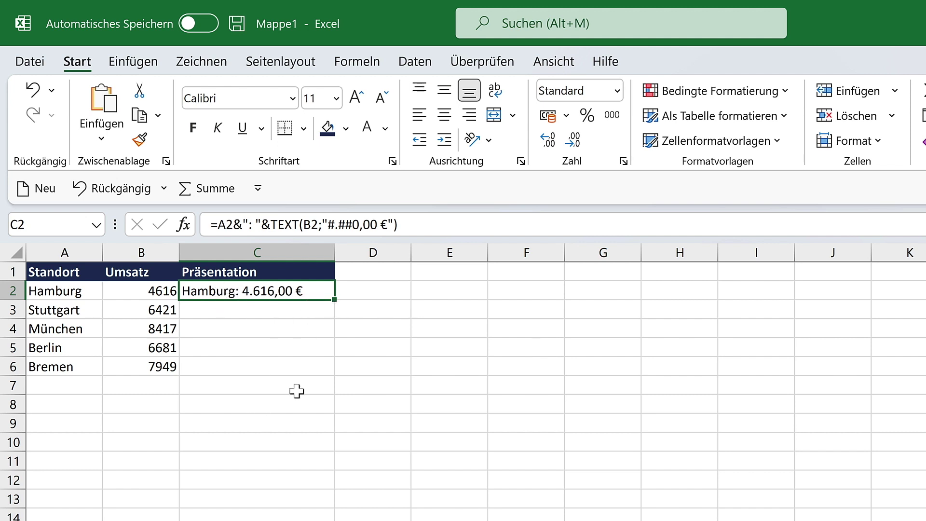
pyautogui.doubleClick(335, 301)
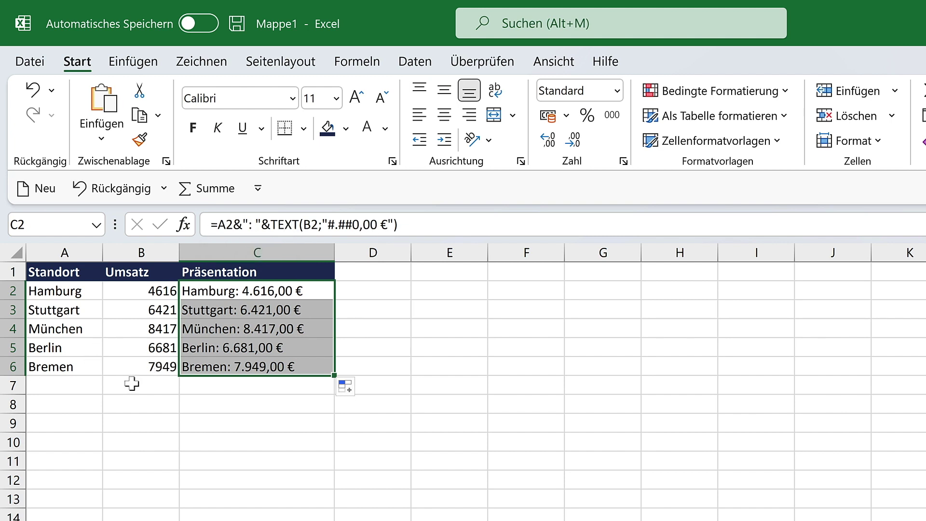
# - Change Berlin's Umsatz in B5 to 6800
pyautogui.click(141, 354)
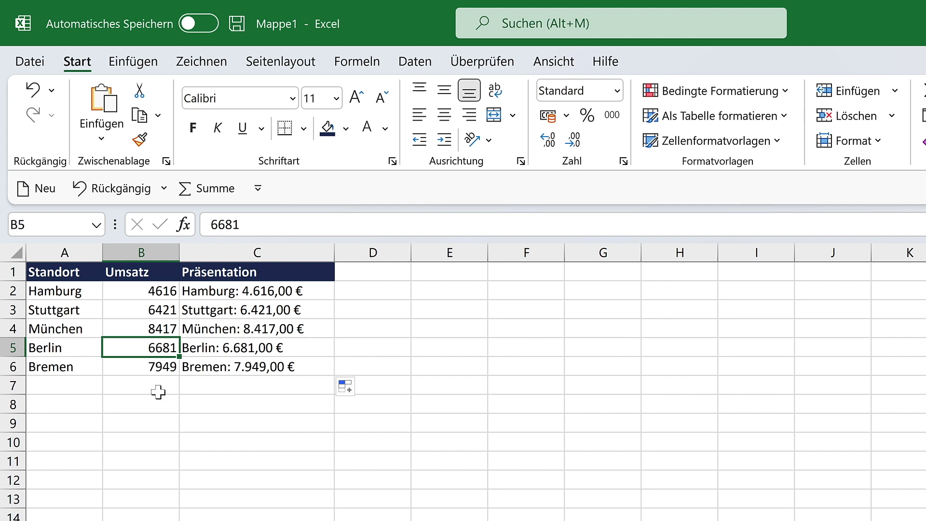
pyautogui.write('6')
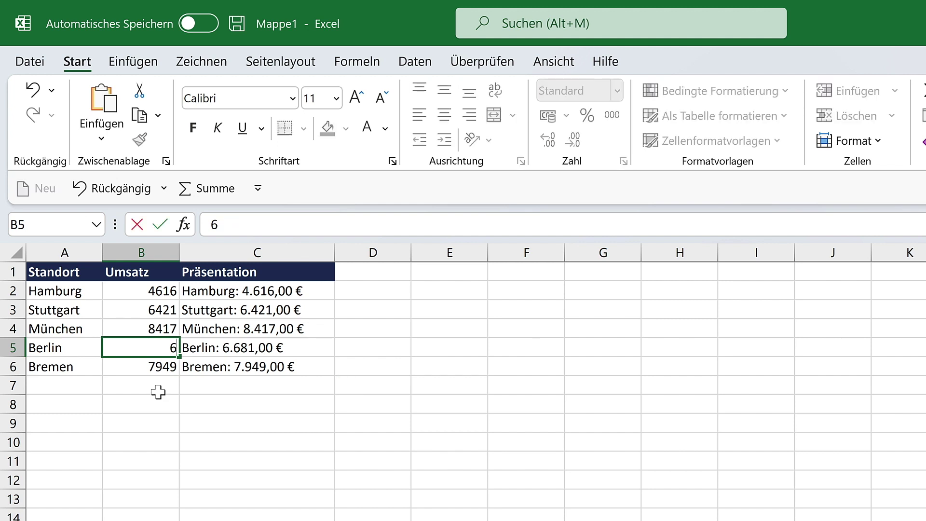
pyautogui.write('800')
pyautogui.hotkey('ctrl', 'Return')
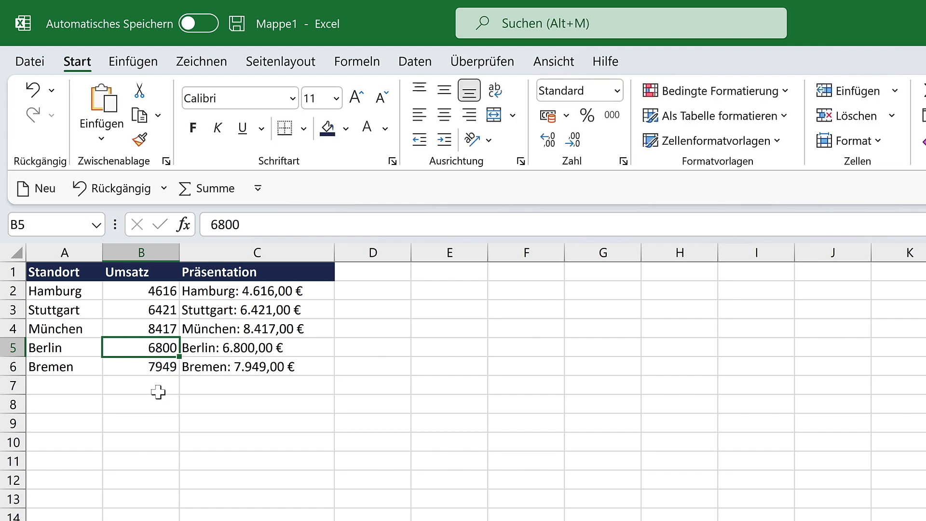
# - Check the updated Präsentation cells C2:C6, e.g. Berlin: 6.800,00 €
pyautogui.click(250, 347)
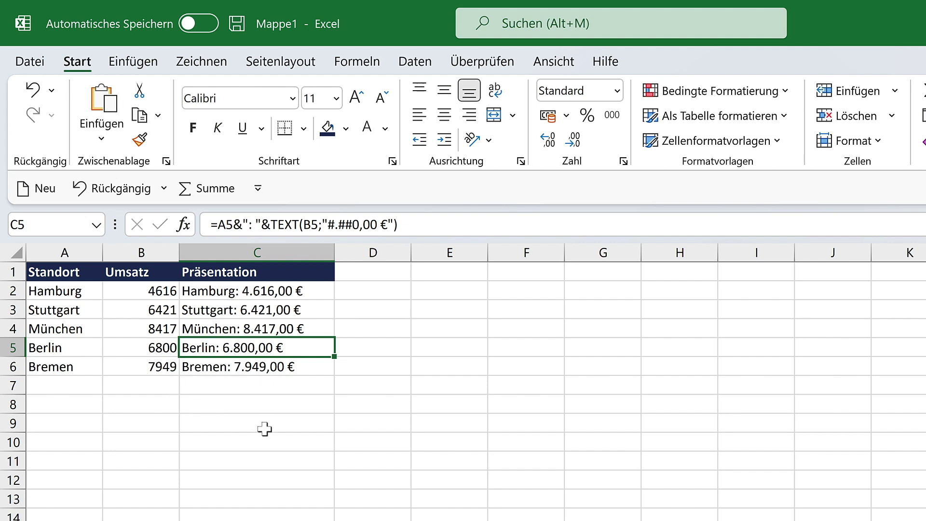
pyautogui.click(256, 384)
pyautogui.click(261, 367)
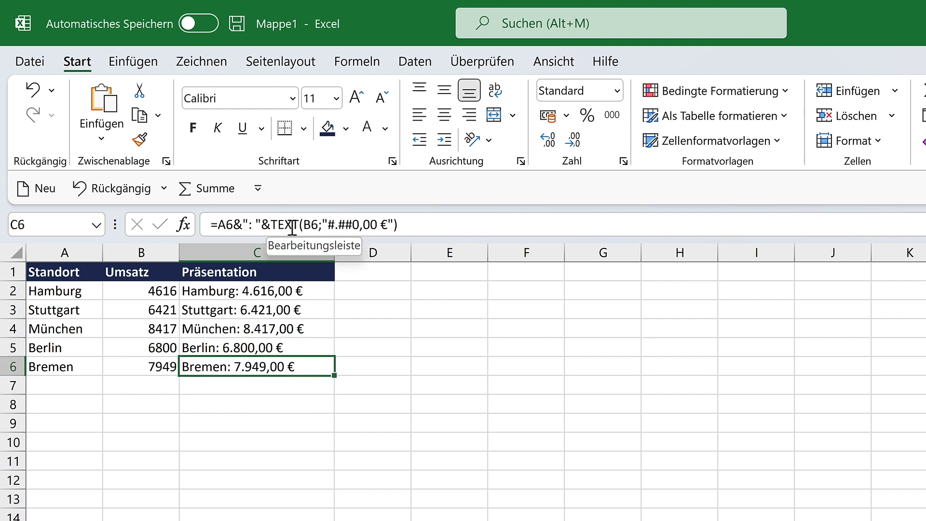
pyautogui.click(260, 387)
pyautogui.moveTo(263, 291); pyautogui.dragTo(265, 368)
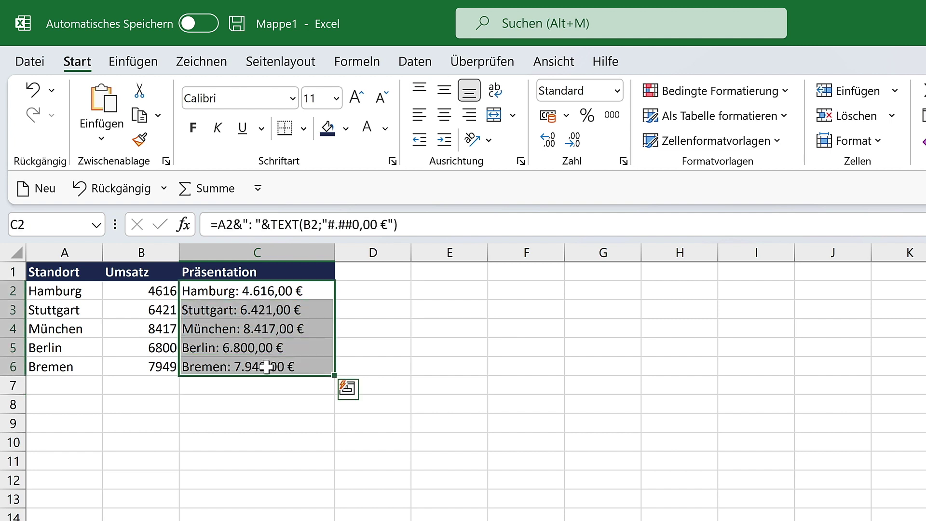
pyautogui.click(158, 389)
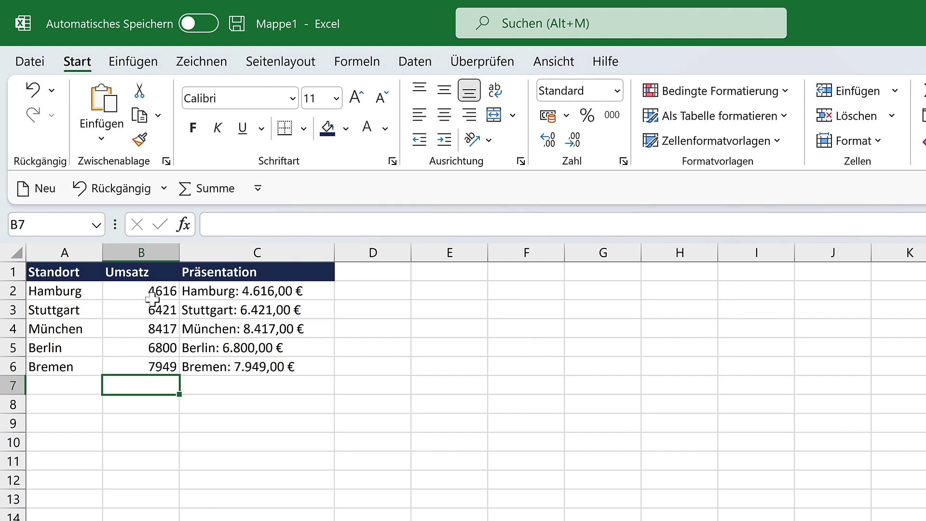
# - AutoSum the Umsatz total in B7, copy it to C7, and confirm C7's SUMME formula
pyautogui.click(188, 189)
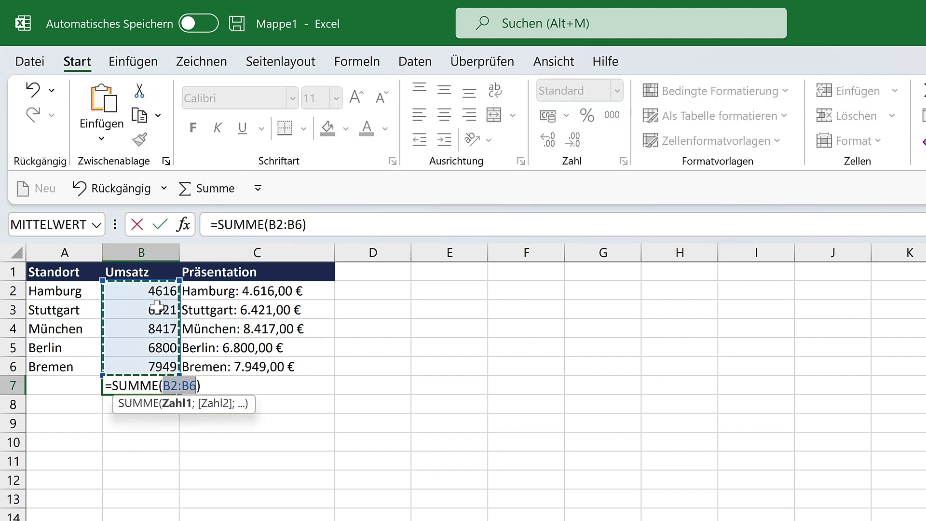
pyautogui.hotkey('ctrl', 'Return')
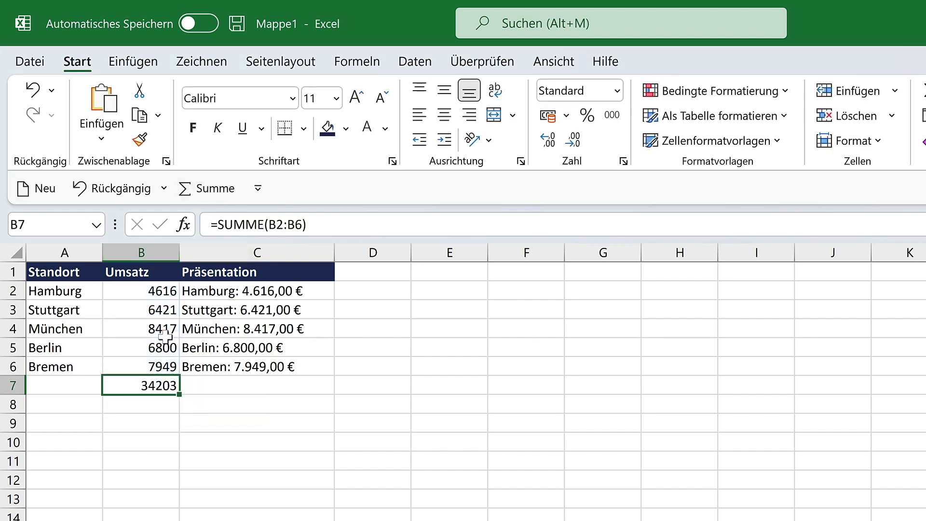
pyautogui.moveTo(184, 394); pyautogui.dragTo(303, 390)
pyautogui.click(282, 406)
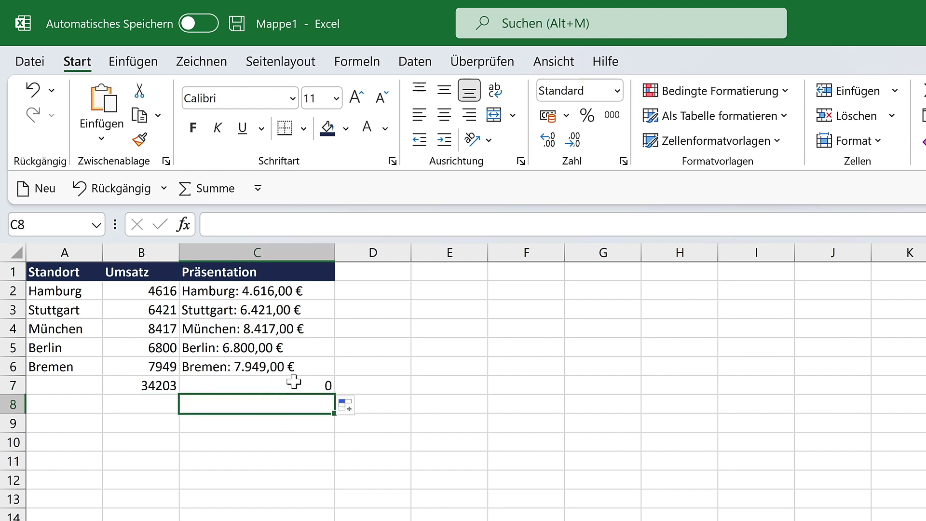
pyautogui.click(293, 381)
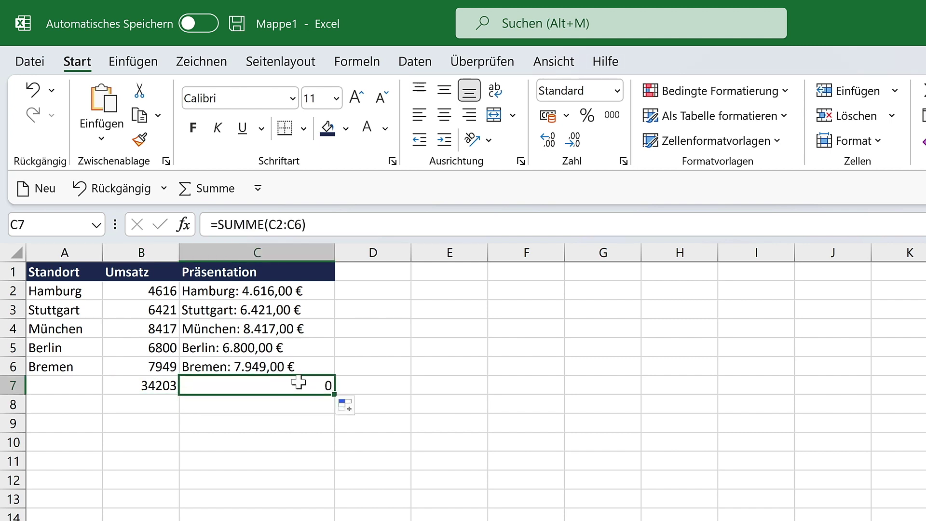
pyautogui.doubleClick(299, 384)
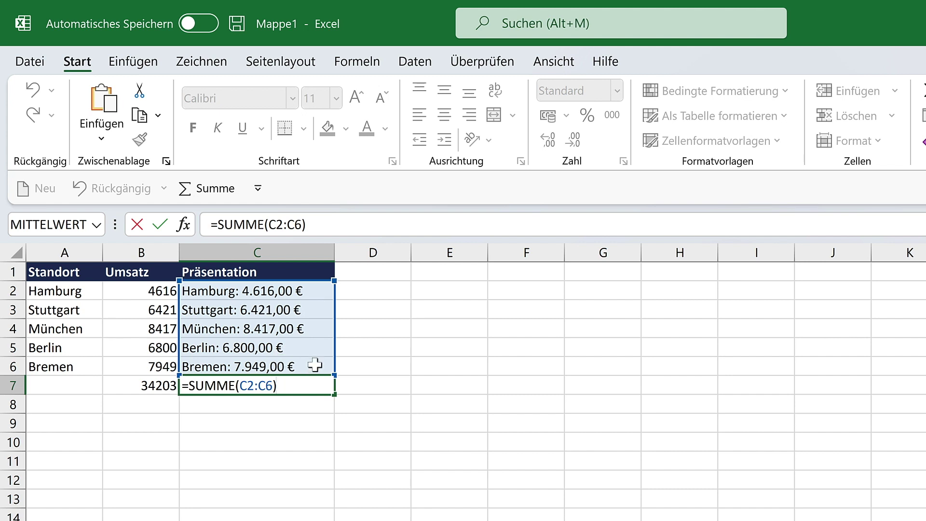
pyautogui.hotkey('ctrl', 'Return')
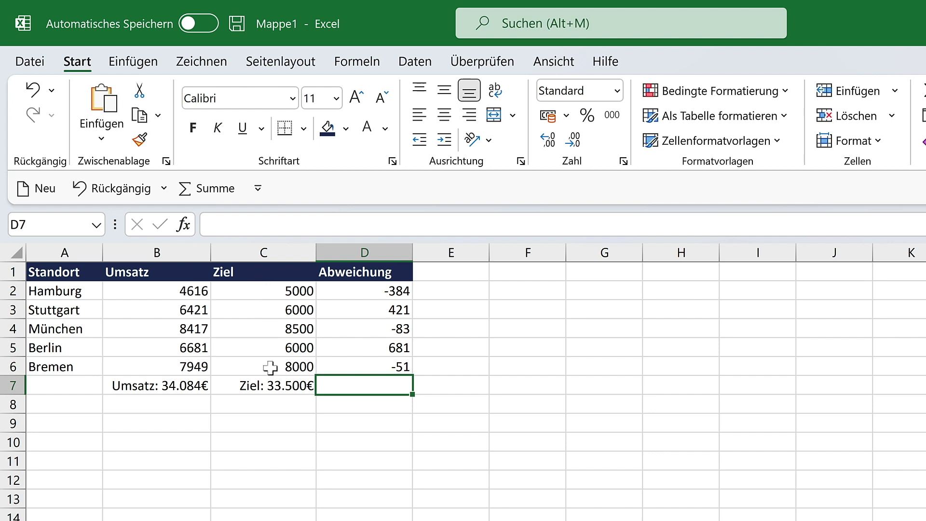
pyautogui.click(176, 386)
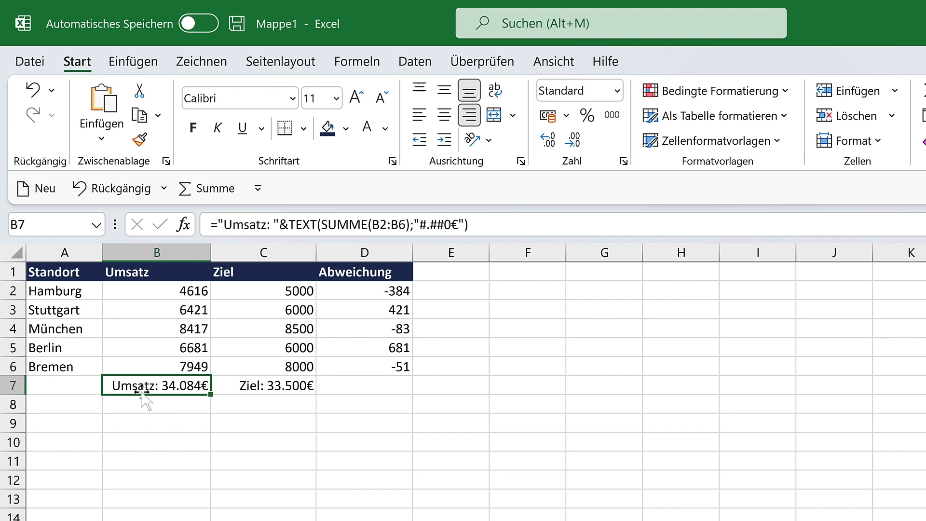
pyautogui.click(245, 386)
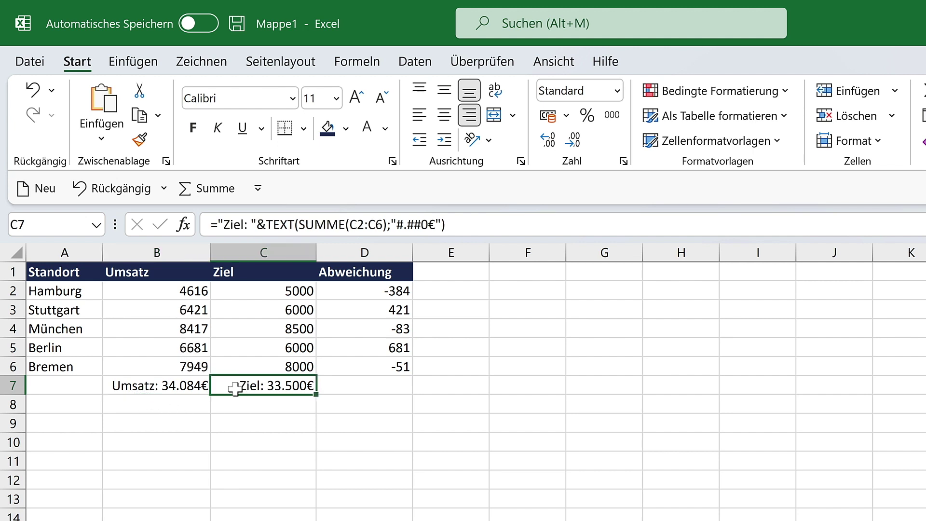
pyautogui.click(170, 385)
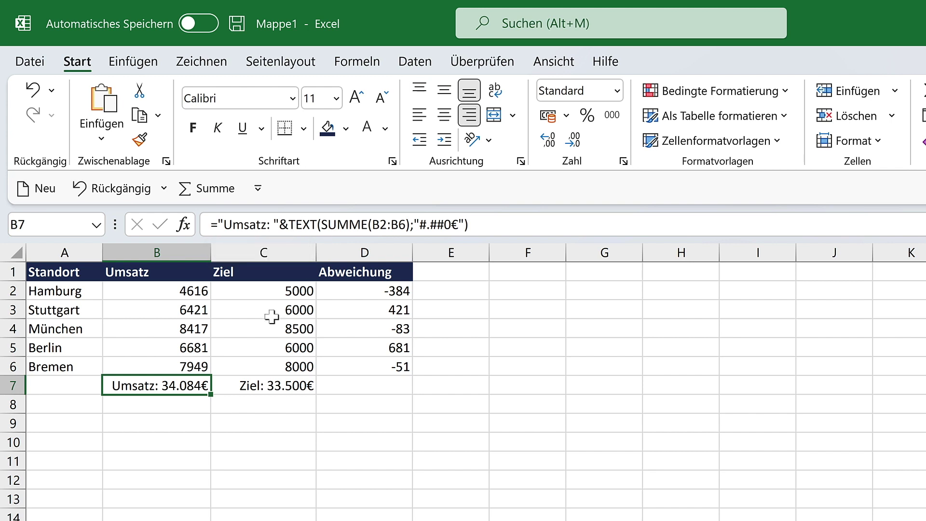
pyautogui.click(336, 224)
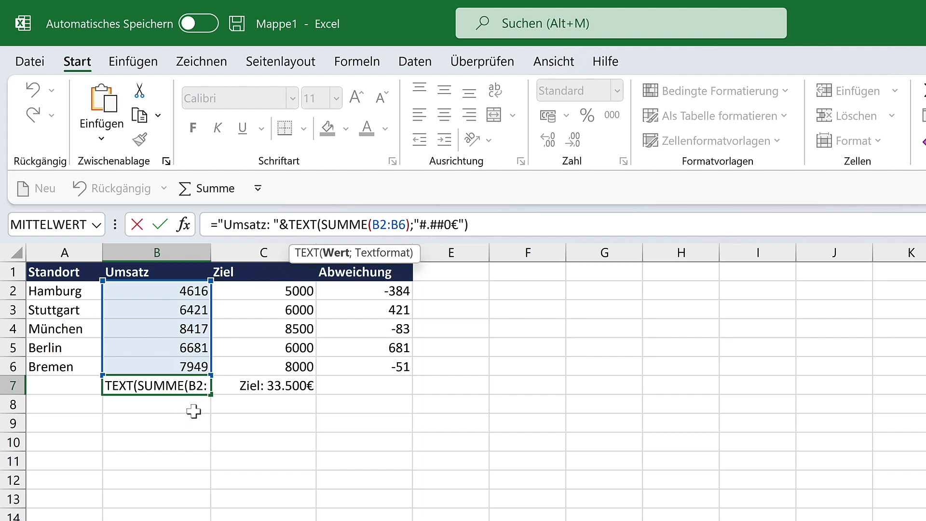
pyautogui.hotkey('ctrl', 'Return')
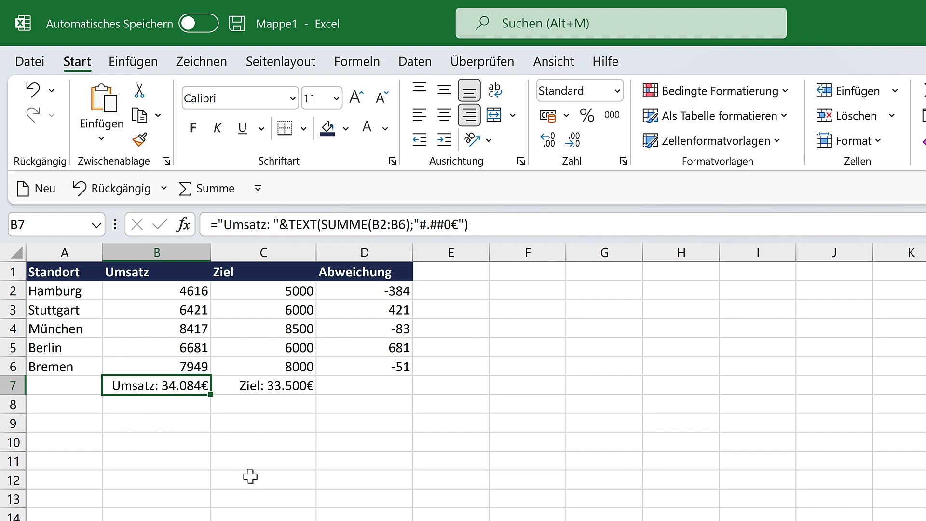
pyautogui.click(258, 386)
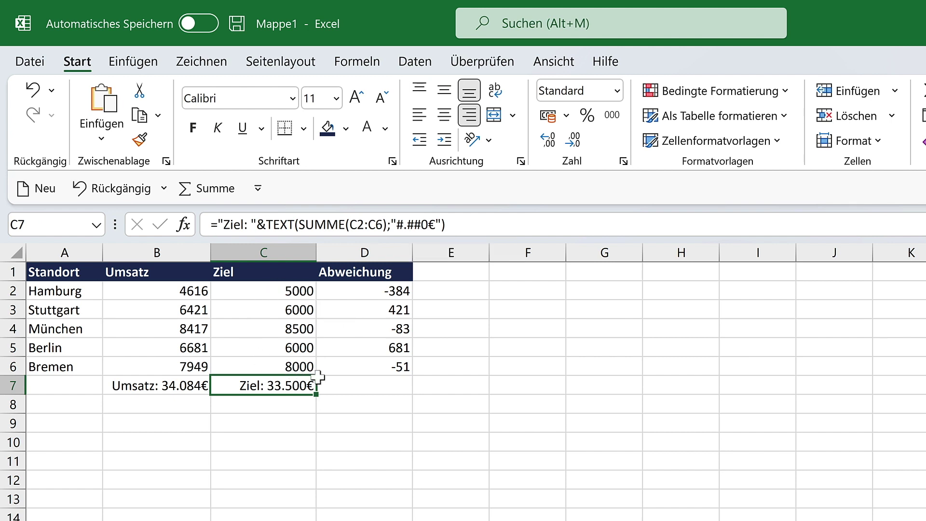
# - Check D2's Abweichung formula =B2-C2 and leave it unchanged
pyautogui.moveTo(370, 289); pyautogui.dragTo(368, 367)
pyautogui.click(369, 290)
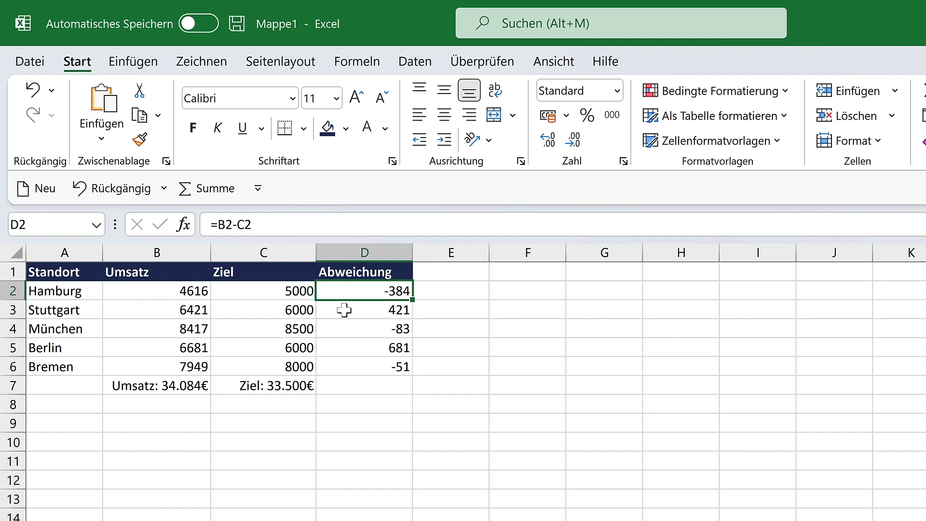
pyautogui.doubleClick(366, 289)
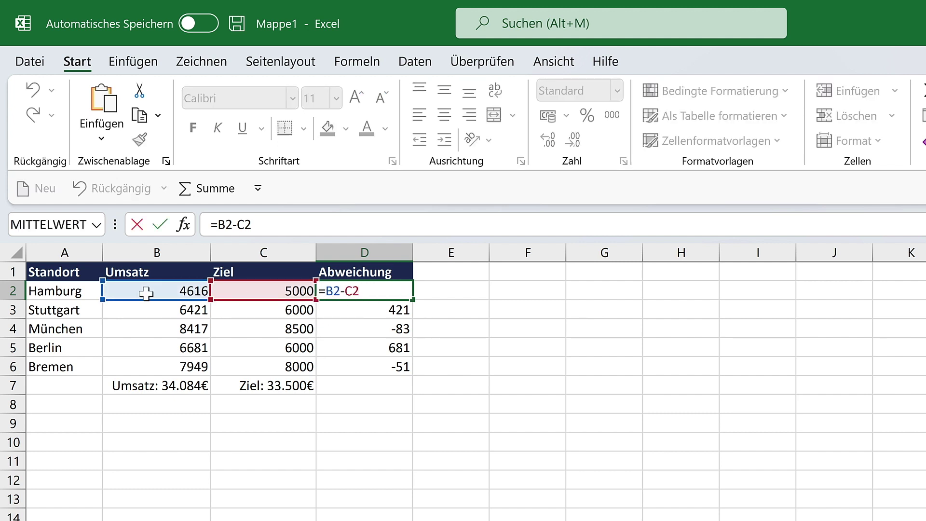
pyautogui.hotkey('ctrl', 'Return')
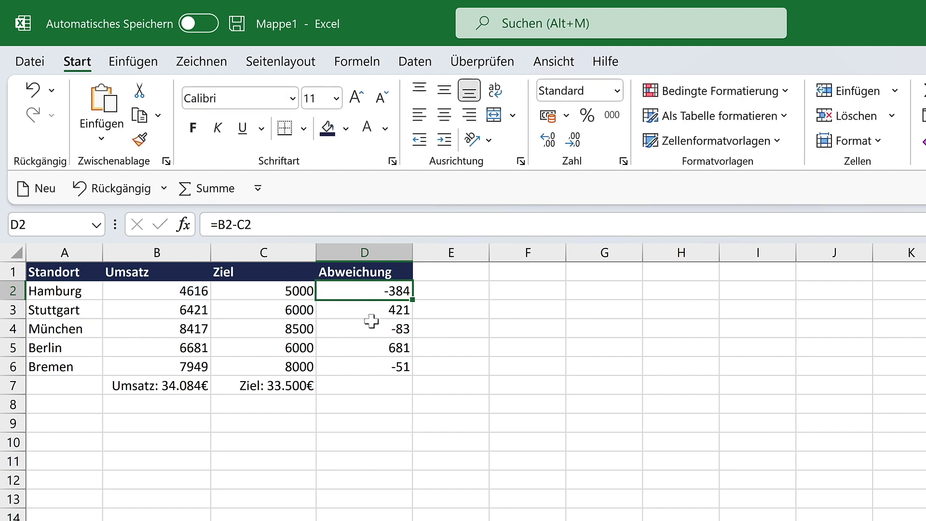
# - Extend the Abweichung formula from D6 into D7, which returns #WERT!
pyautogui.click(379, 382)
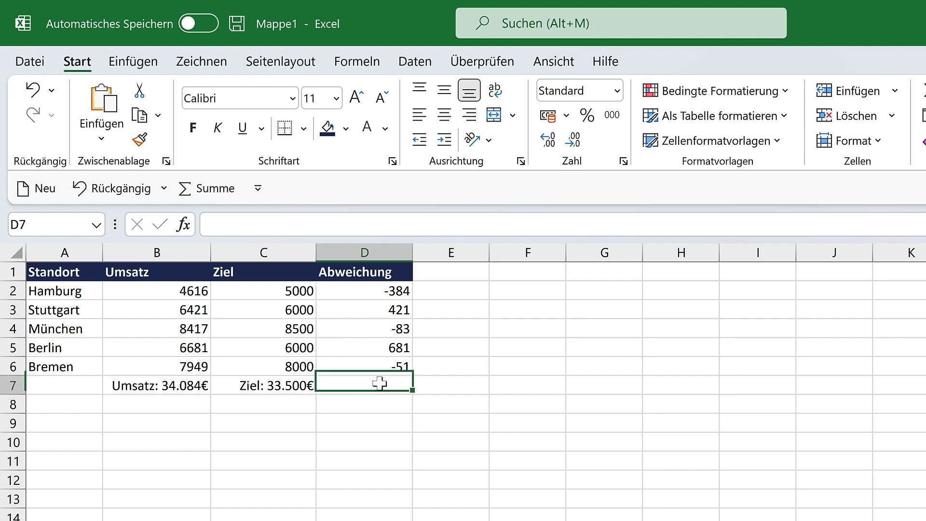
pyautogui.click(372, 365)
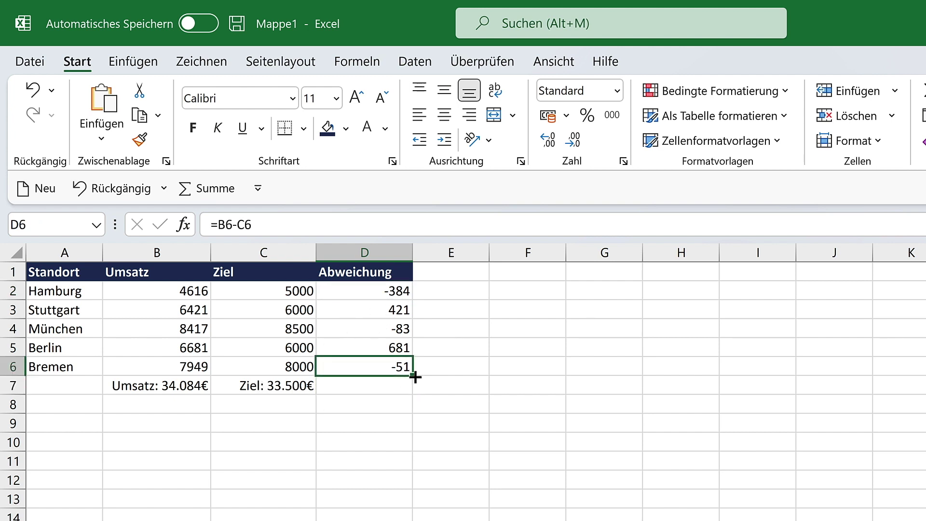
pyautogui.moveTo(413, 375); pyautogui.dragTo(415, 392)
pyautogui.click(374, 391)
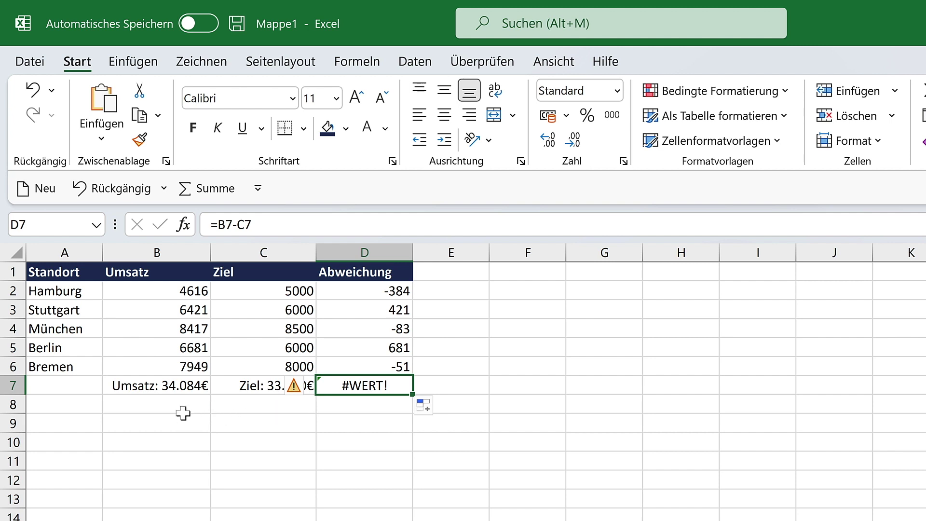
# - Strip the "Umsatz: "&TEXT( wrapper and format argument from B7, leaving a plain SUMME total
pyautogui.click(177, 390)
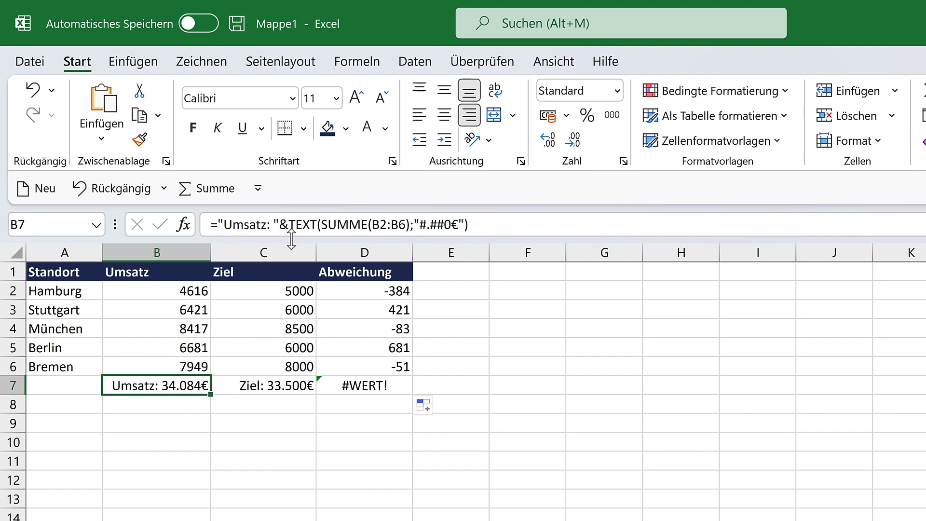
pyautogui.moveTo(323, 225); pyautogui.dragTo(220, 224)
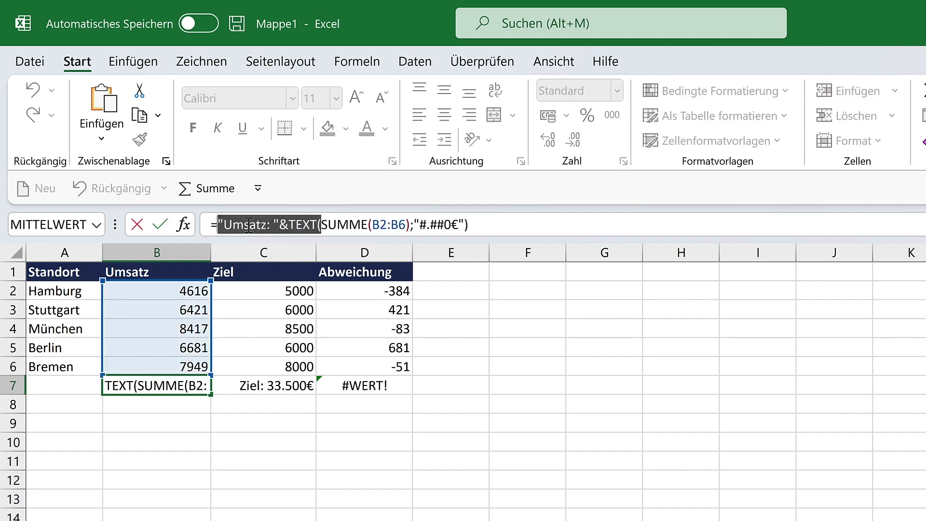
pyautogui.press('BackSpace')
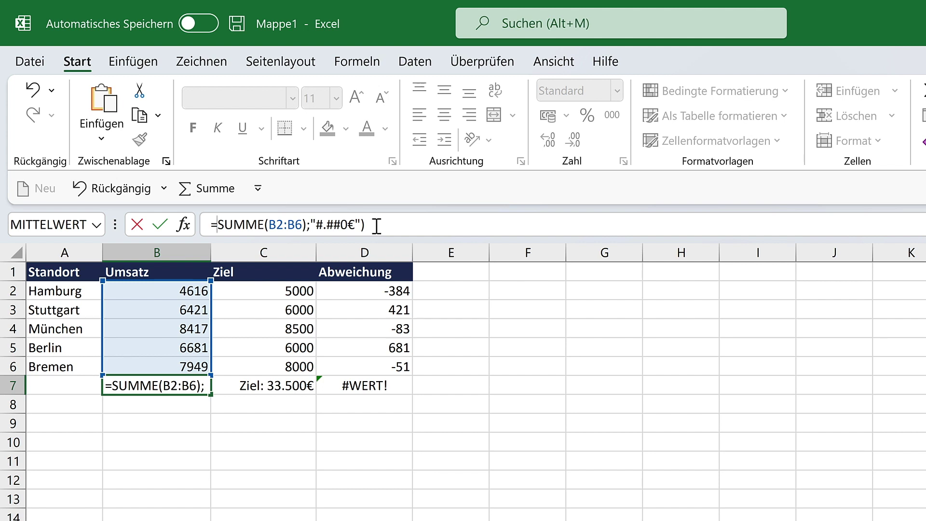
pyautogui.moveTo(372, 224); pyautogui.dragTo(308, 225)
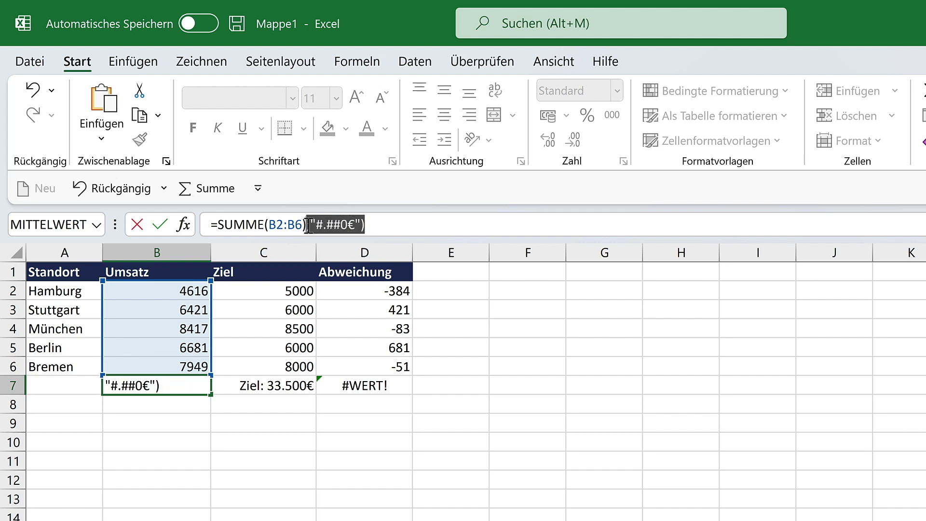
pyautogui.press('BackSpace')
pyautogui.hotkey('ctrl', 'Return')
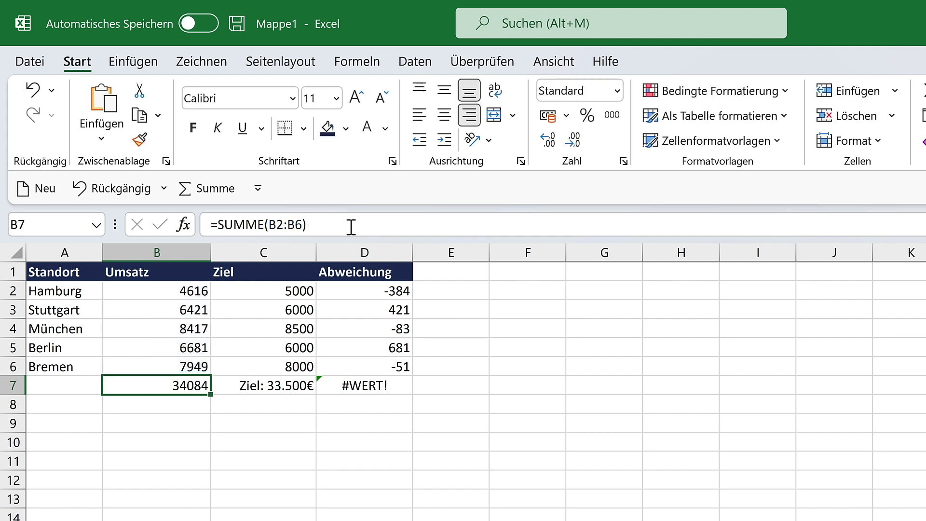
# - Fill the plain sum from B7 into C7 and verify D7 now shows 584
pyautogui.moveTo(210, 395); pyautogui.dragTo(286, 396)
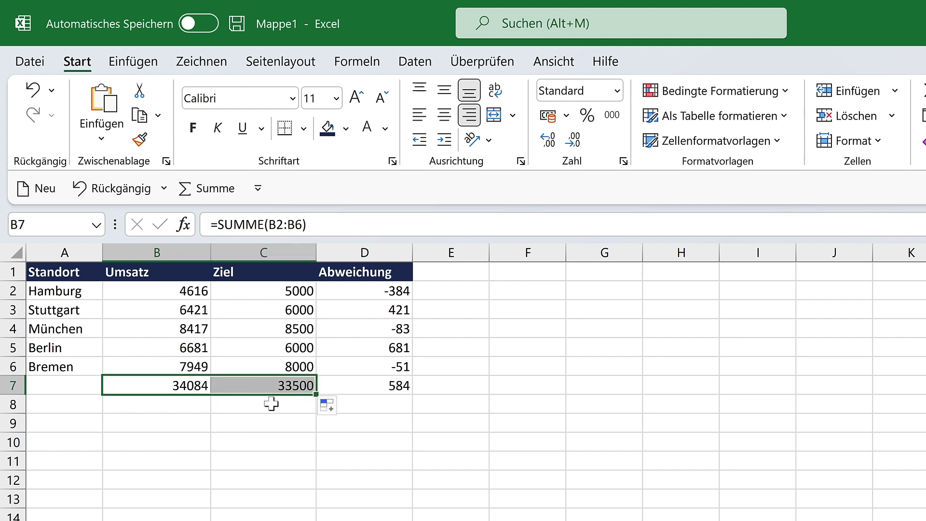
pyautogui.click(261, 385)
pyautogui.press('Left')
pyautogui.press('Right')
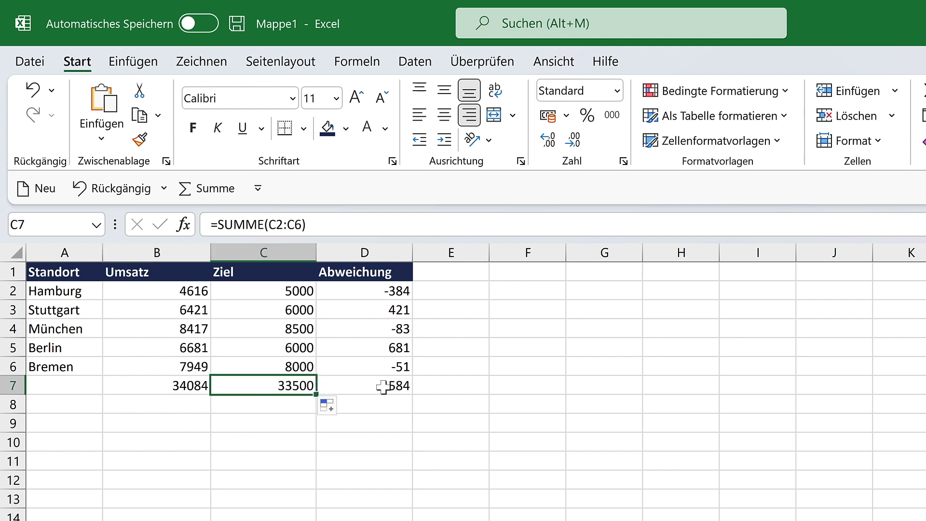
pyautogui.click(374, 386)
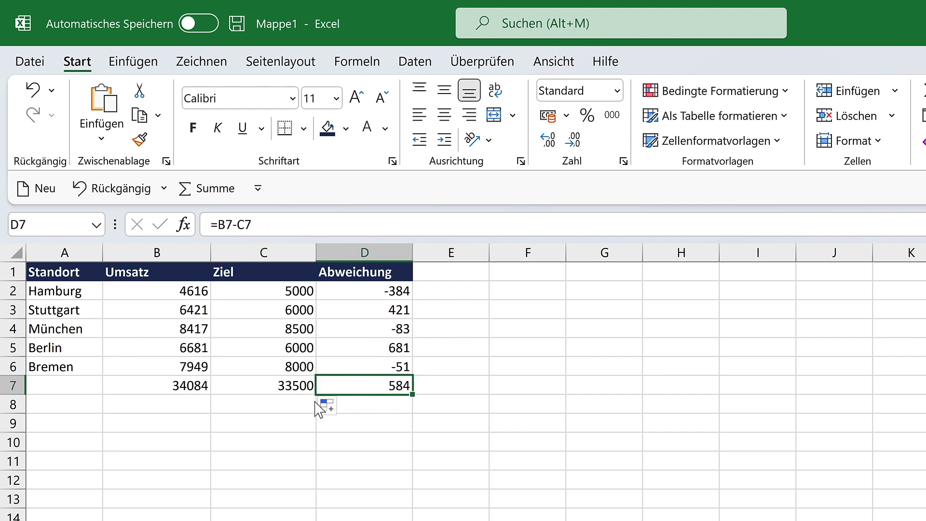
pyautogui.click(183, 387)
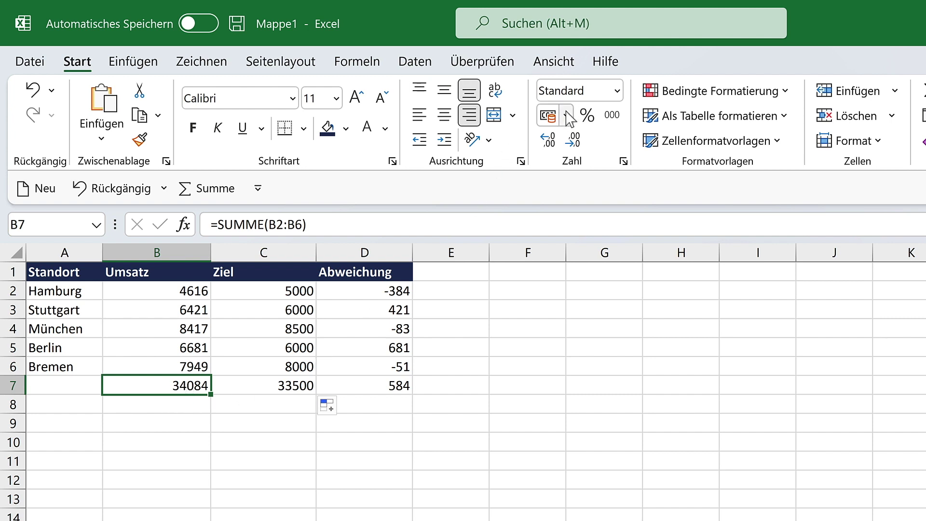
# - Give B7 the custom format "Umsatz: "#.##0 €, built from #.##0, showing Umsatz: 34.084 €
pyautogui.rightClick(201, 385)
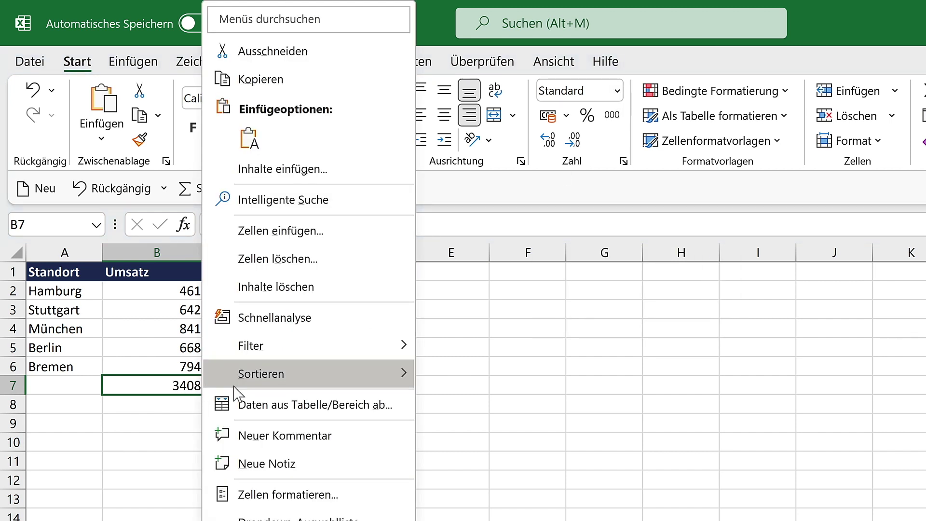
pyautogui.click(279, 501)
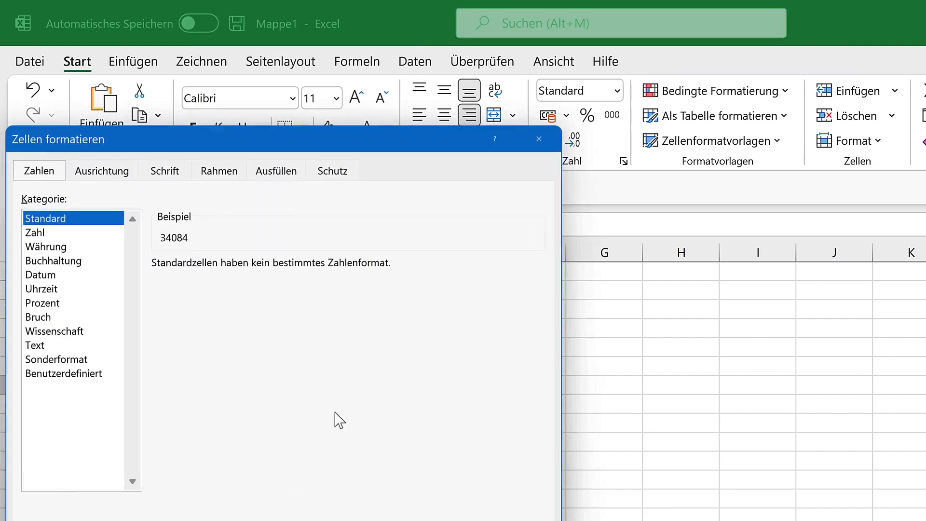
pyautogui.moveTo(293, 137)
pyautogui.mouseDown()
pyautogui.moveTo(513, 112)
pyautogui.moveTo(537, 100)
pyautogui.mouseUp()
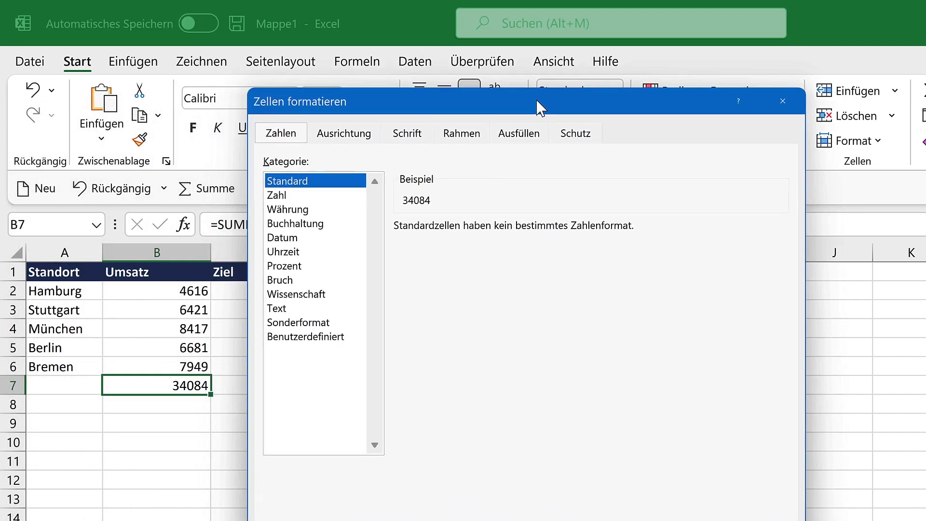
pyautogui.click(299, 338)
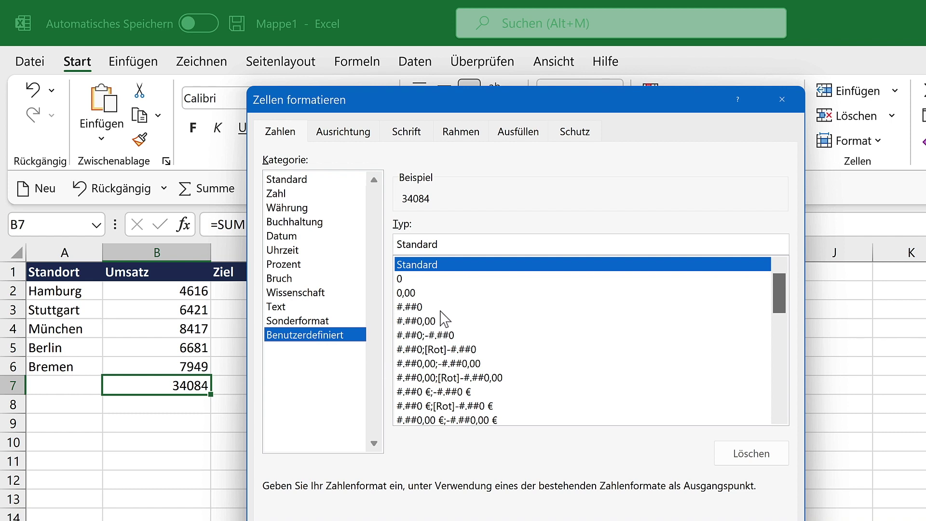
pyautogui.click(417, 308)
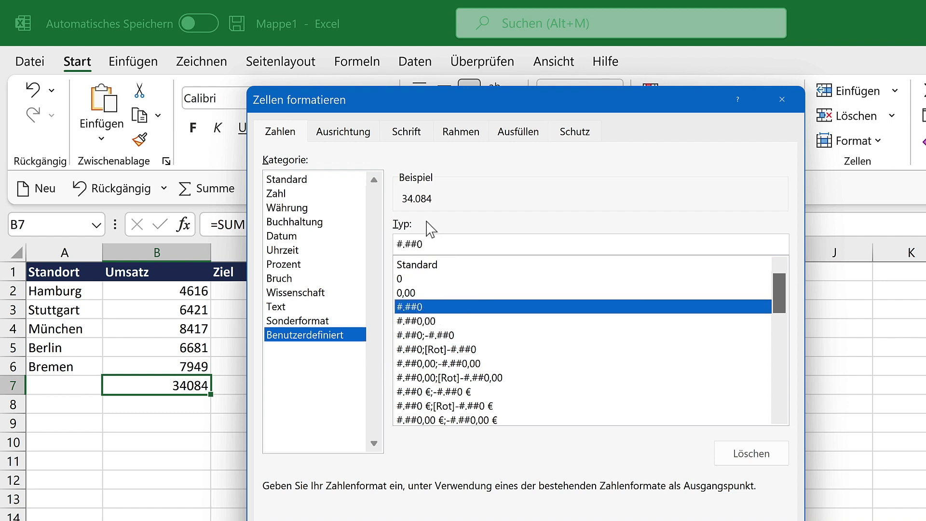
pyautogui.click(442, 246)
pyautogui.write('€')
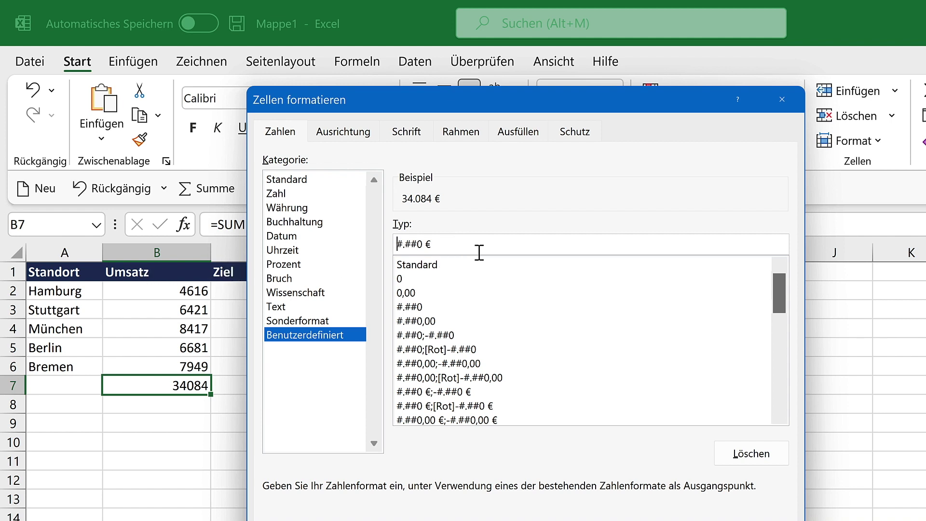
pyautogui.write('Ums')
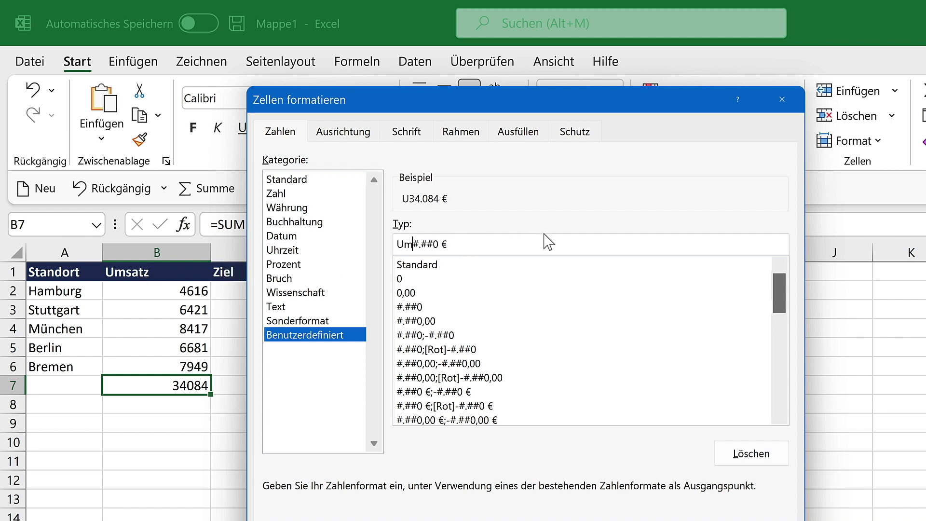
pyautogui.write('atz')
pyautogui.write(':')
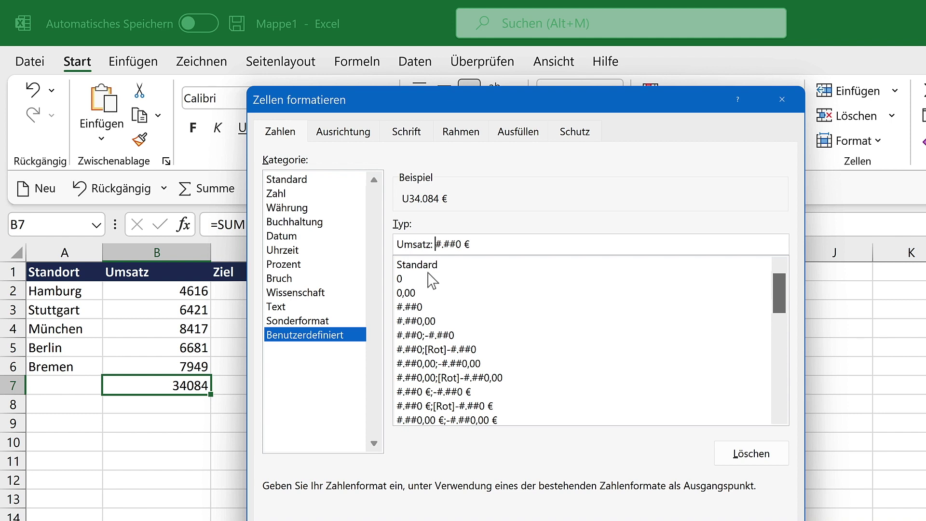
pyautogui.write('"')
pyautogui.write('"')
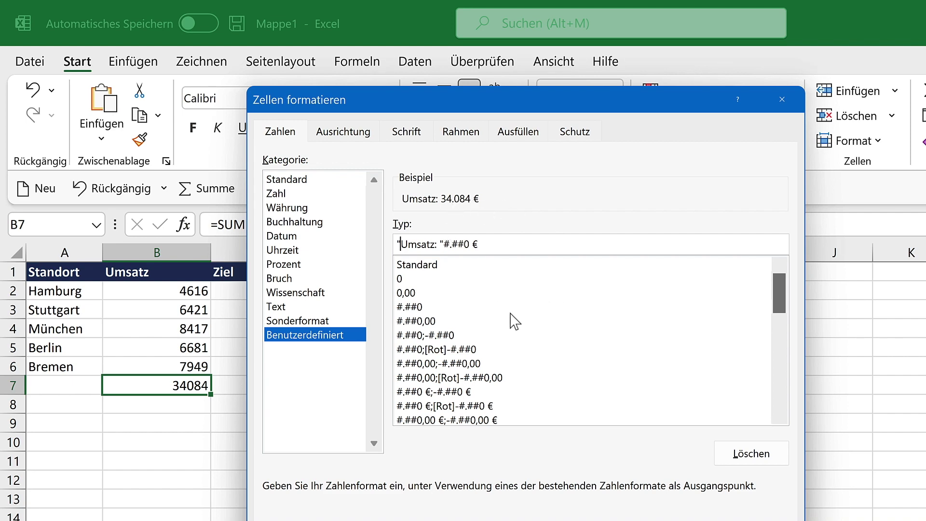
pyautogui.press('Return')
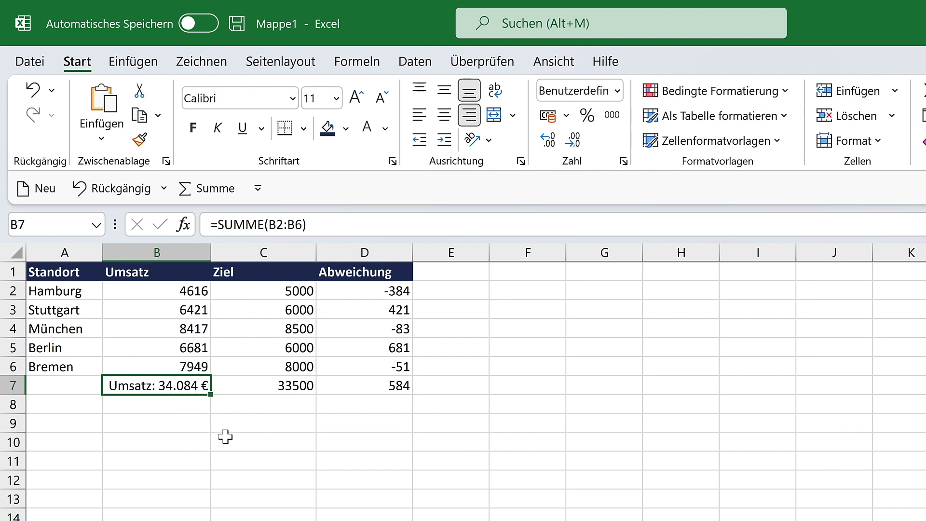
# - Give C7 the Umsatz custom format with Umsatz replaced by Ziel, showing Ziel: 33.500 €
pyautogui.click(252, 388)
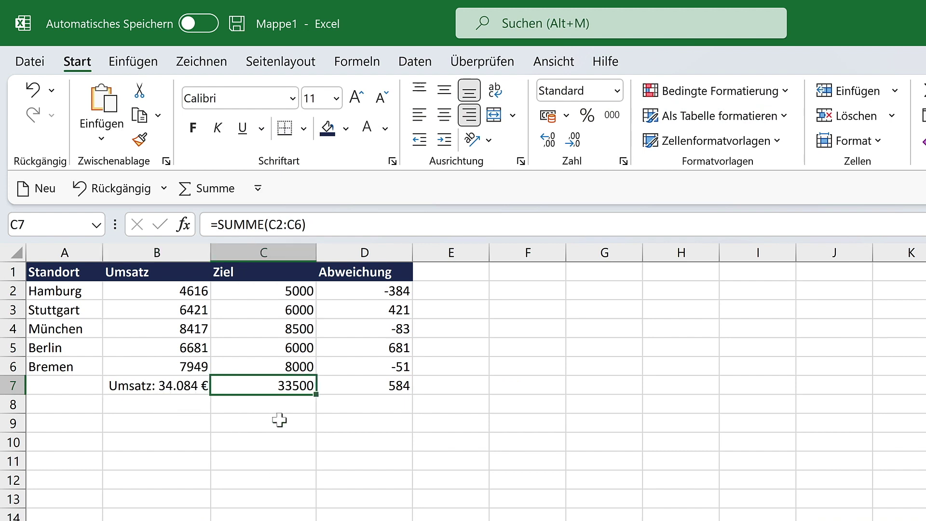
pyautogui.rightClick(260, 387)
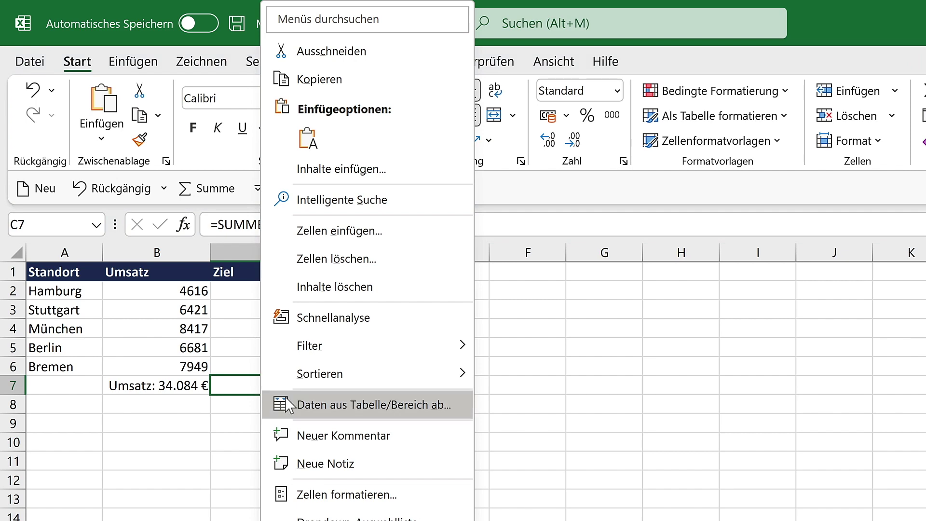
pyautogui.click(334, 497)
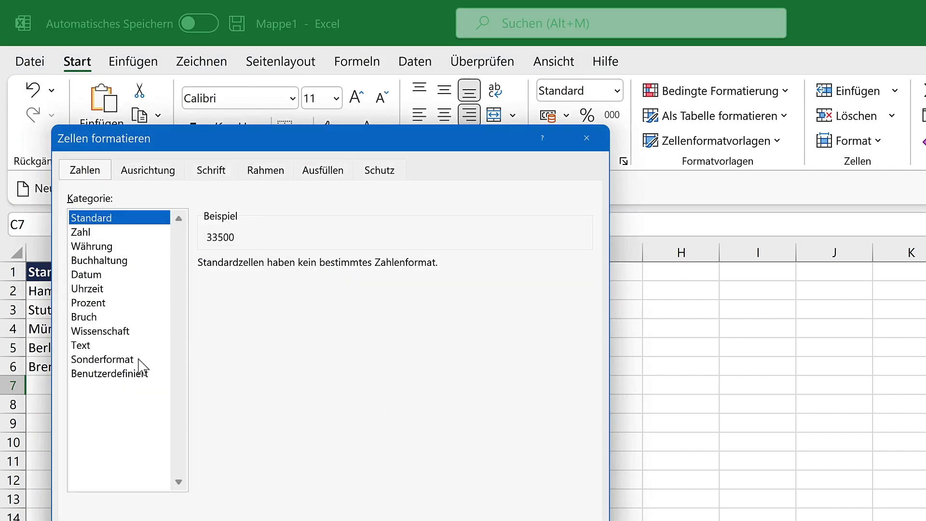
pyautogui.click(135, 373)
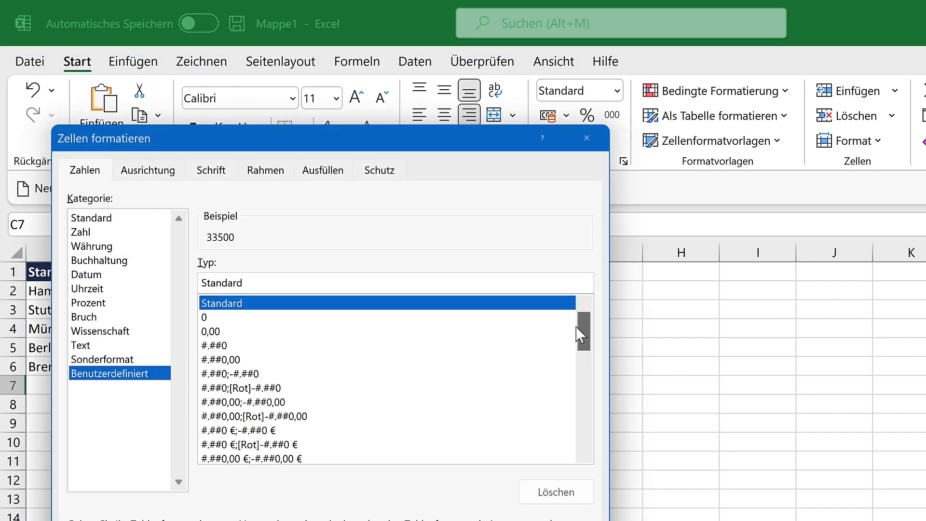
pyautogui.moveTo(583, 330); pyautogui.dragTo(579, 435)
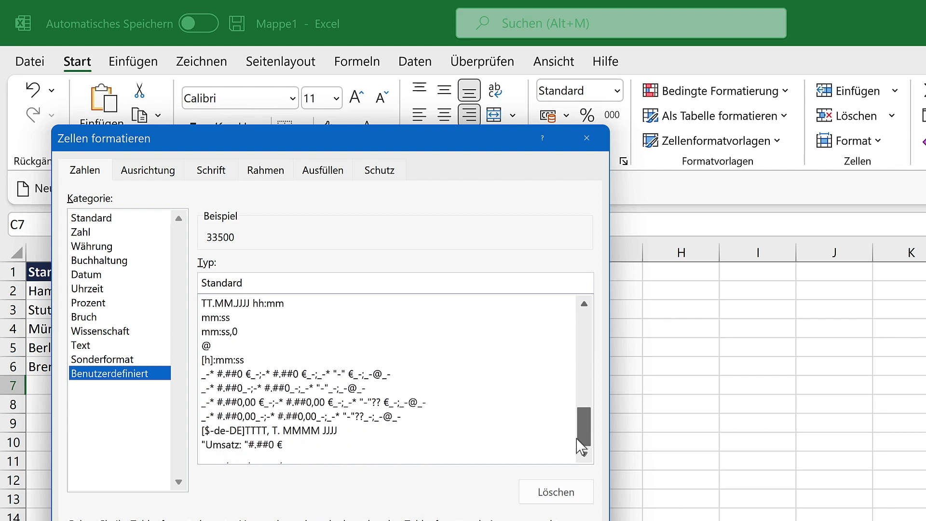
pyautogui.click(265, 444)
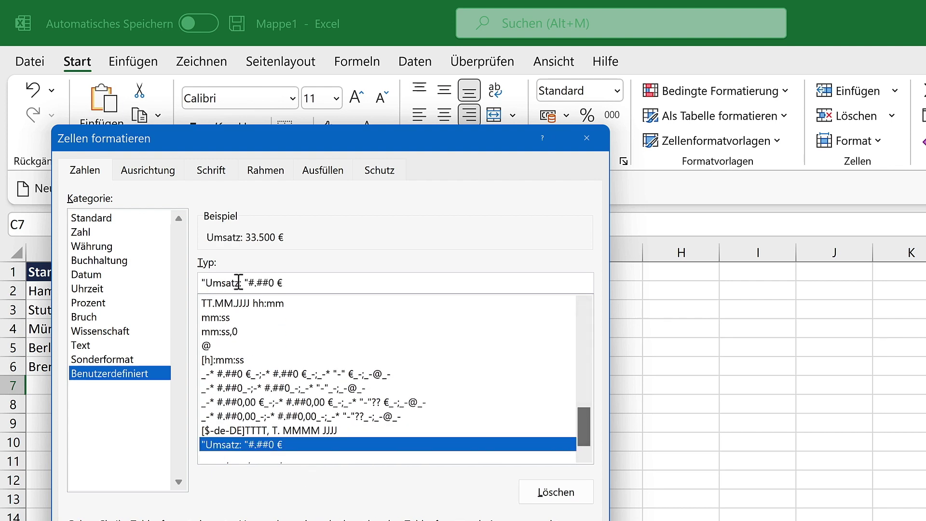
pyautogui.moveTo(238, 282); pyautogui.dragTo(217, 282)
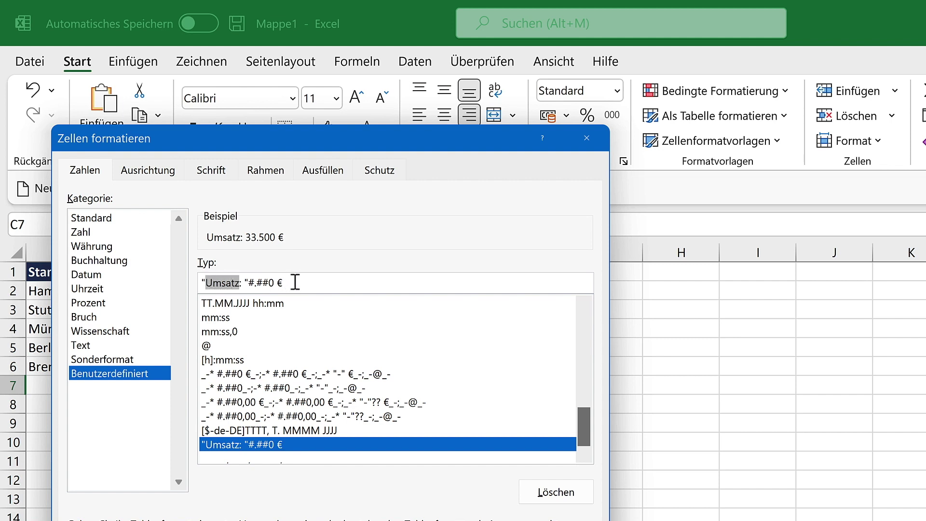
pyautogui.write('Ziel')
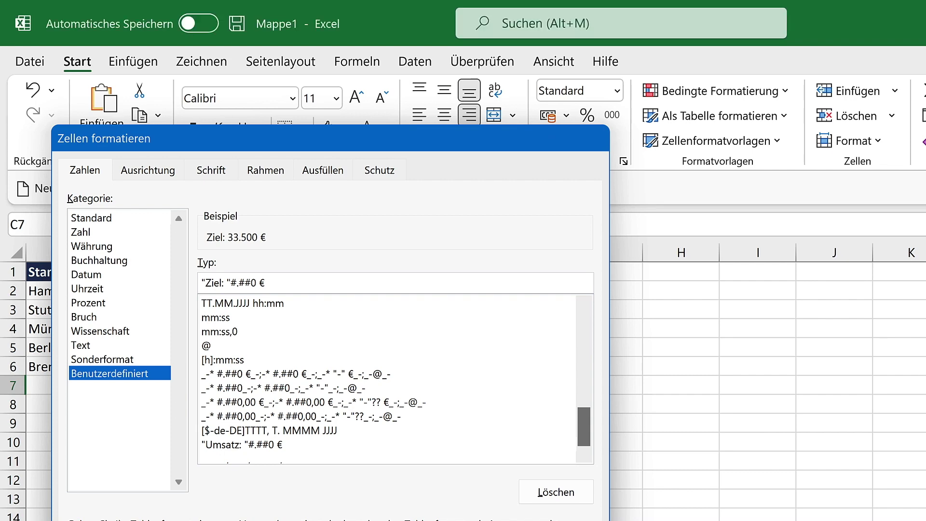
pyautogui.press('Return')
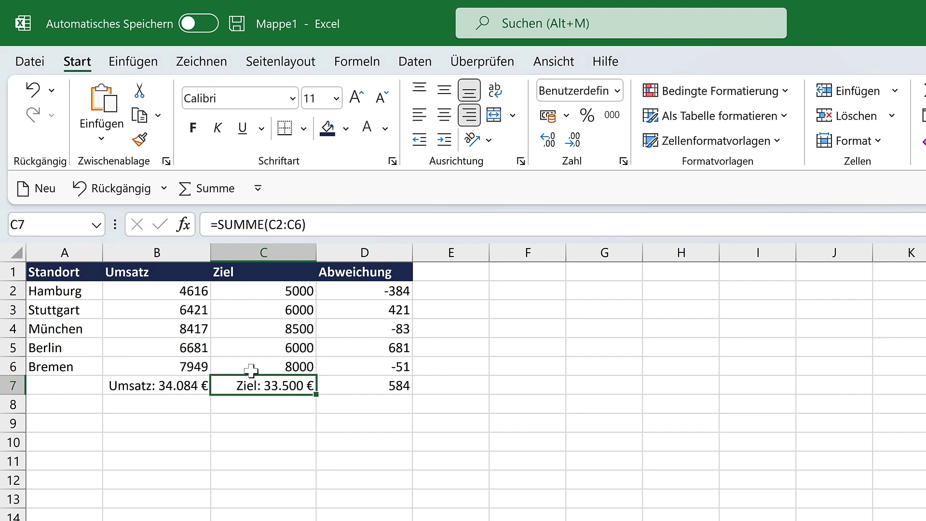
pyautogui.click(168, 388)
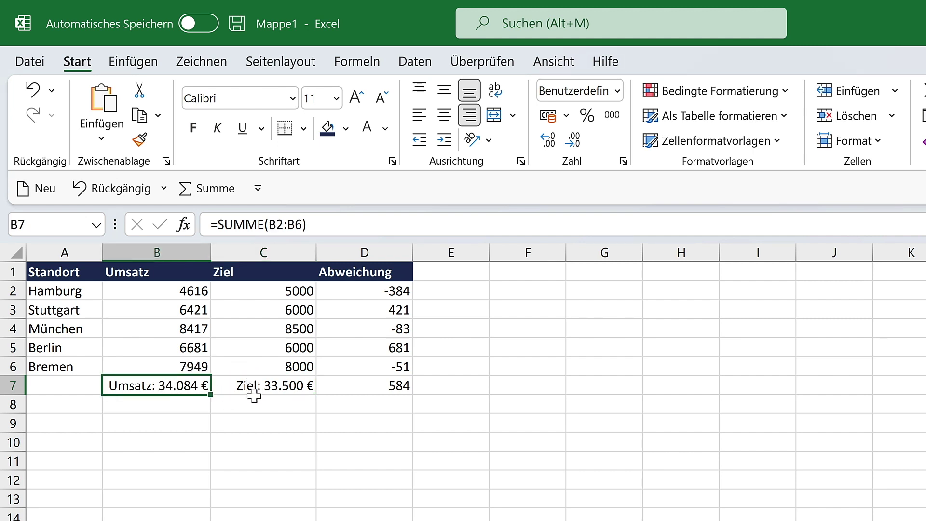
pyautogui.click(285, 405)
pyautogui.click(276, 384)
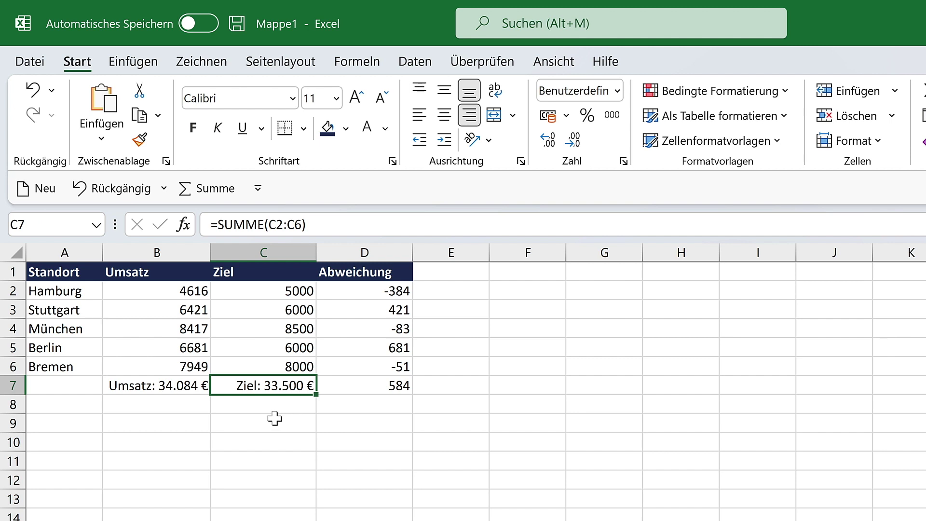
pyautogui.click(181, 388)
pyautogui.click(279, 389)
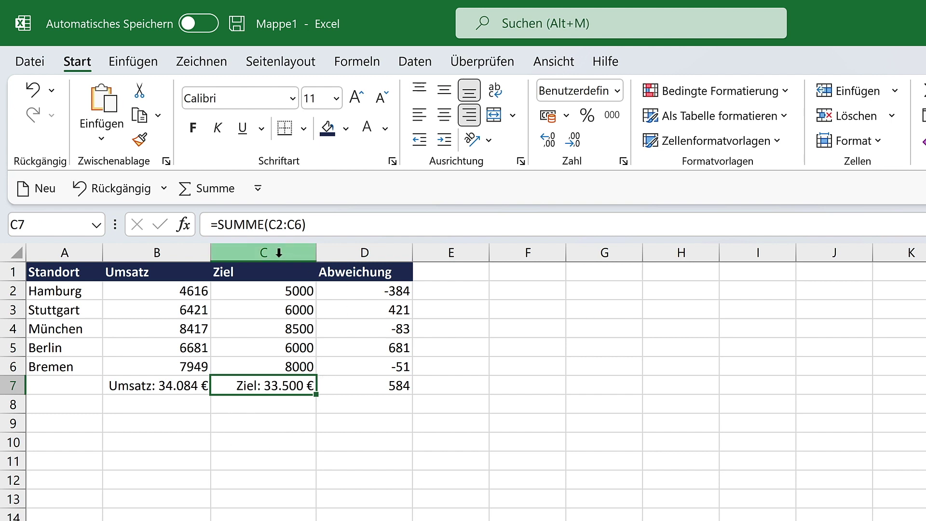
pyautogui.click(380, 391)
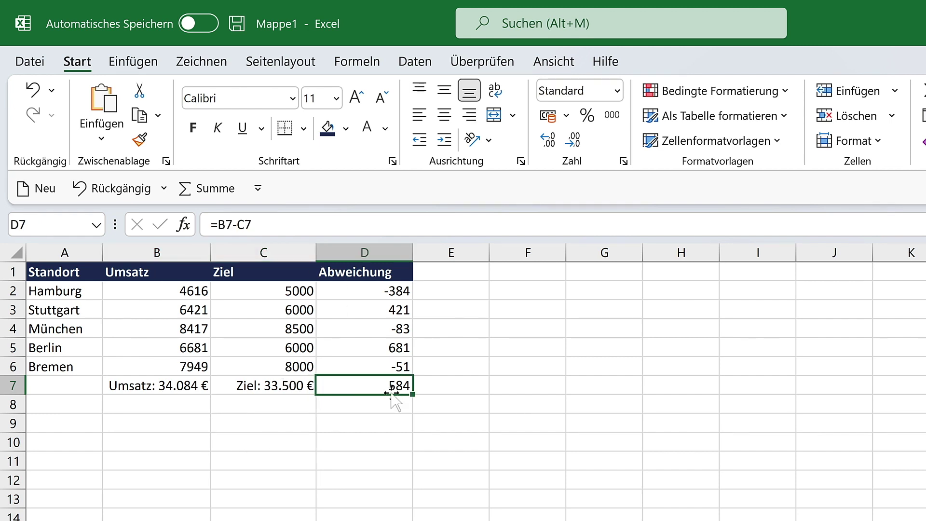
pyautogui.click(301, 385)
pyautogui.click(186, 385)
pyautogui.click(380, 385)
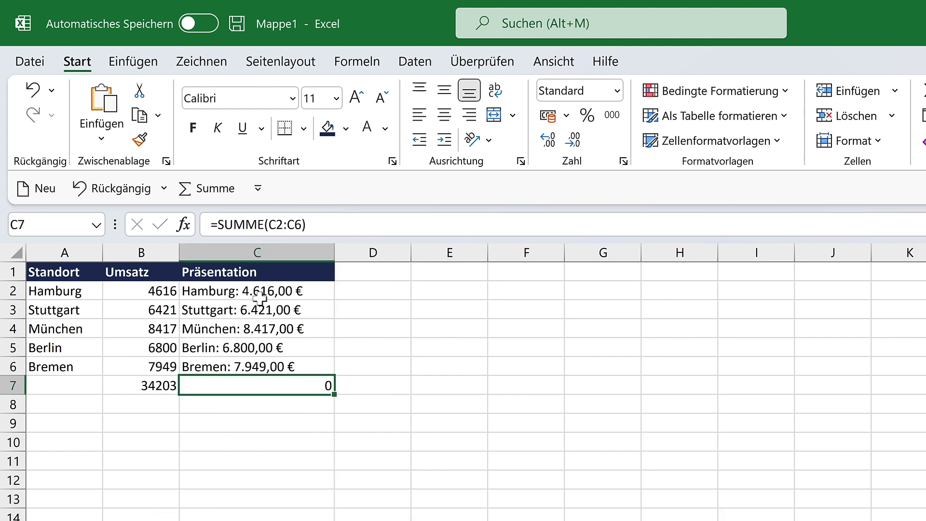
pyautogui.click(266, 291)
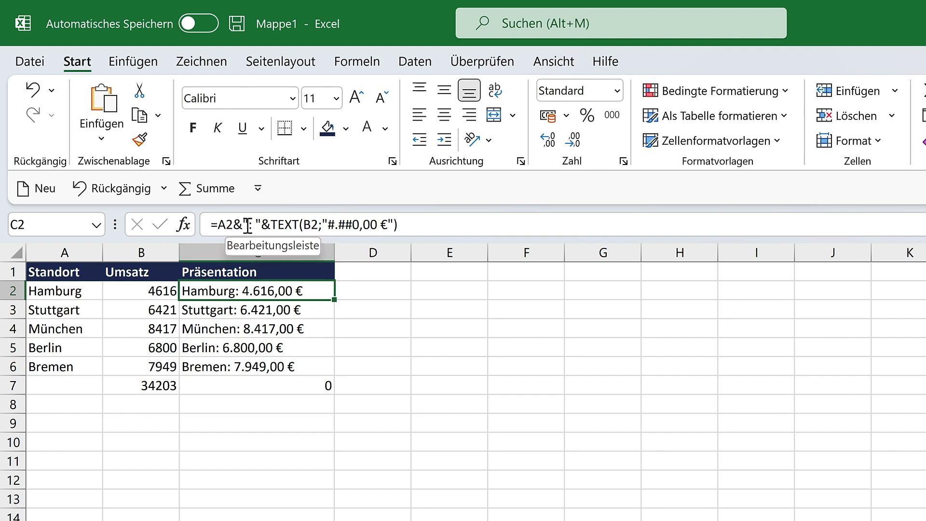
pyautogui.moveTo(245, 224); pyautogui.dragTo(259, 225)
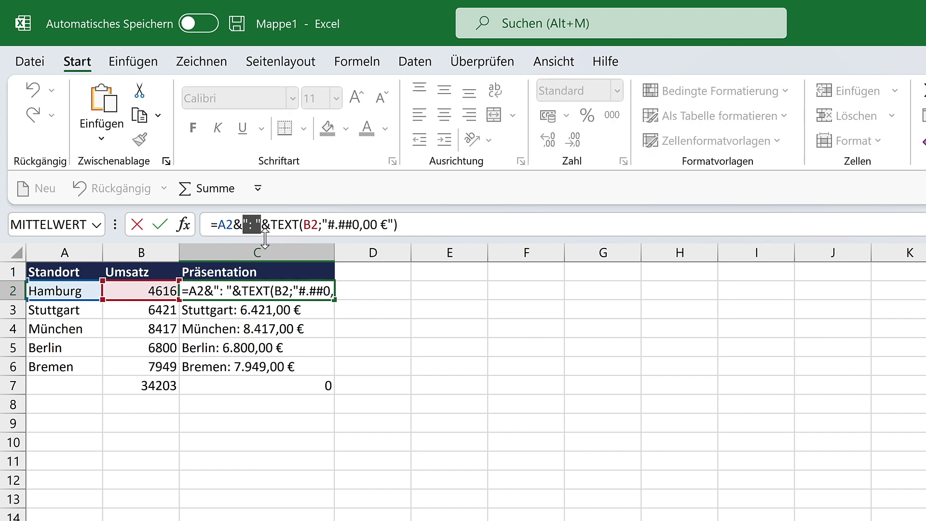
pyautogui.click(263, 224)
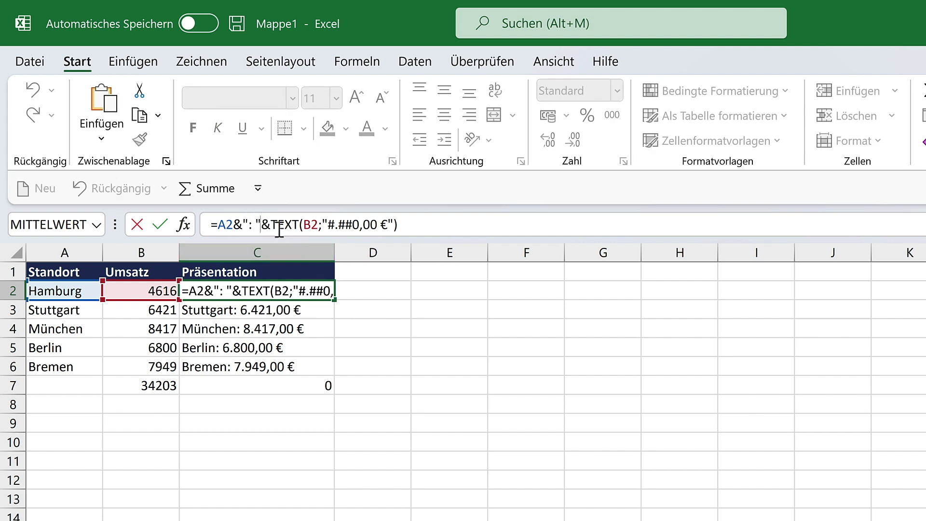
pyautogui.moveTo(272, 225); pyautogui.dragTo(387, 225)
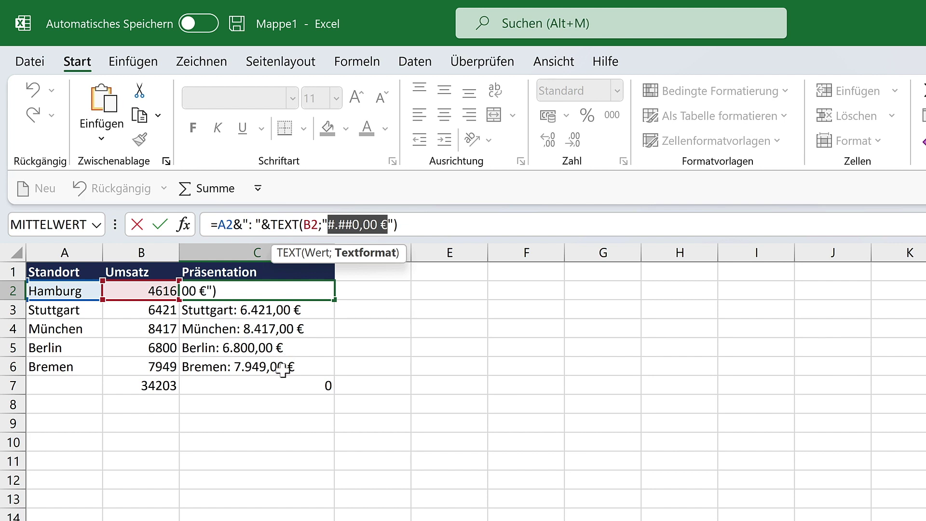
pyautogui.hotkey('ctrl', 'Return')
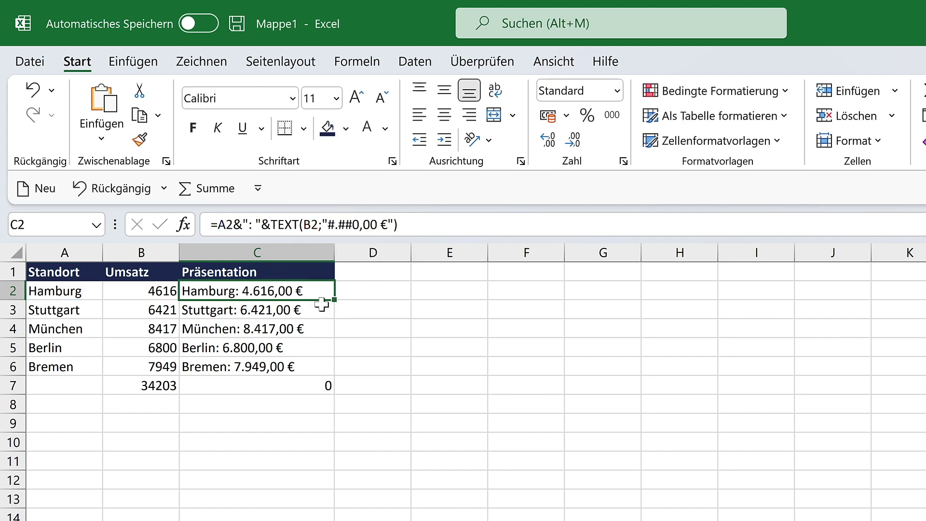